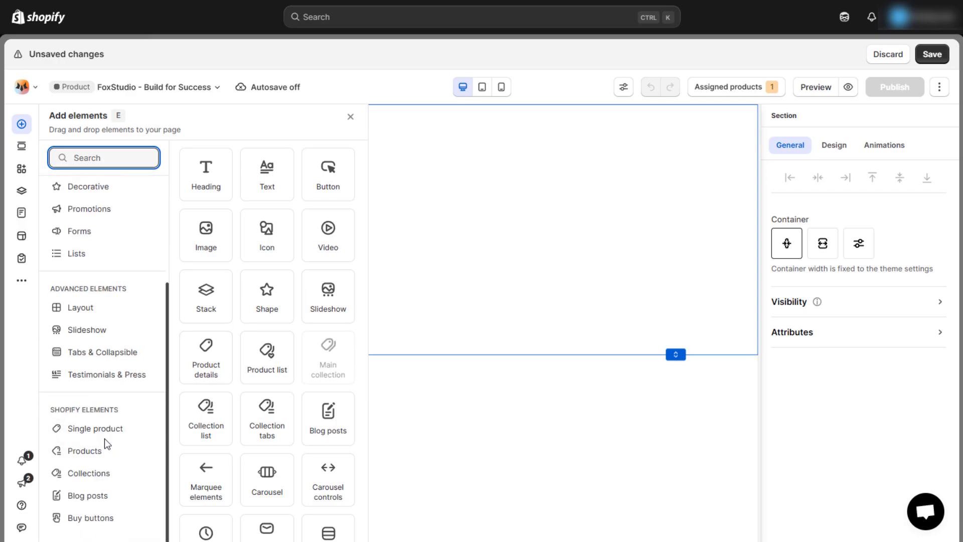
# - Add a Product details block from Single product into the empty section and move it up
pyautogui.click(92, 426)
pyautogui.moveTo(204, 184); pyautogui.dragTo(423, 223)
pyautogui.moveTo(494, 240); pyautogui.dragTo(493, 203)
# - Set the section's background colour to cream #fff5e6
pyautogui.click(722, 273)
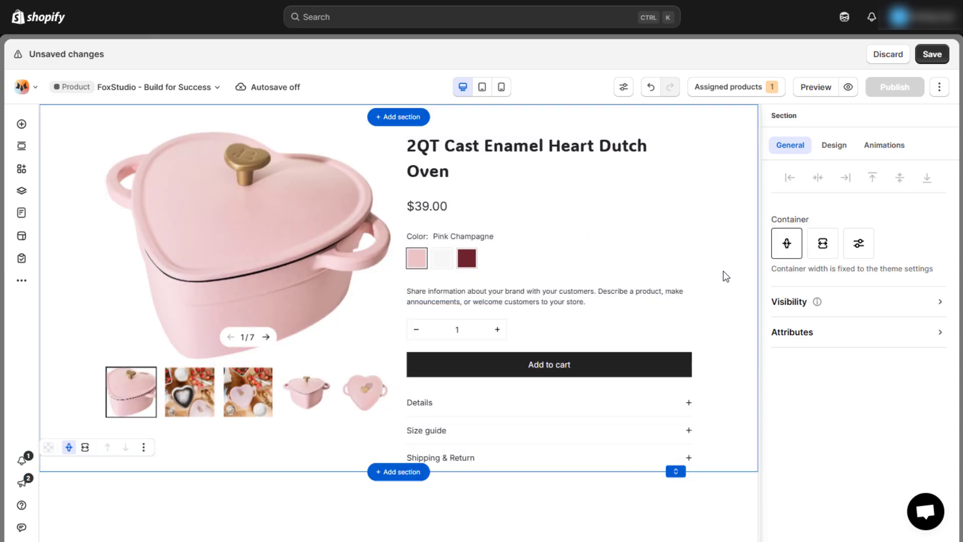
pyautogui.click(834, 145)
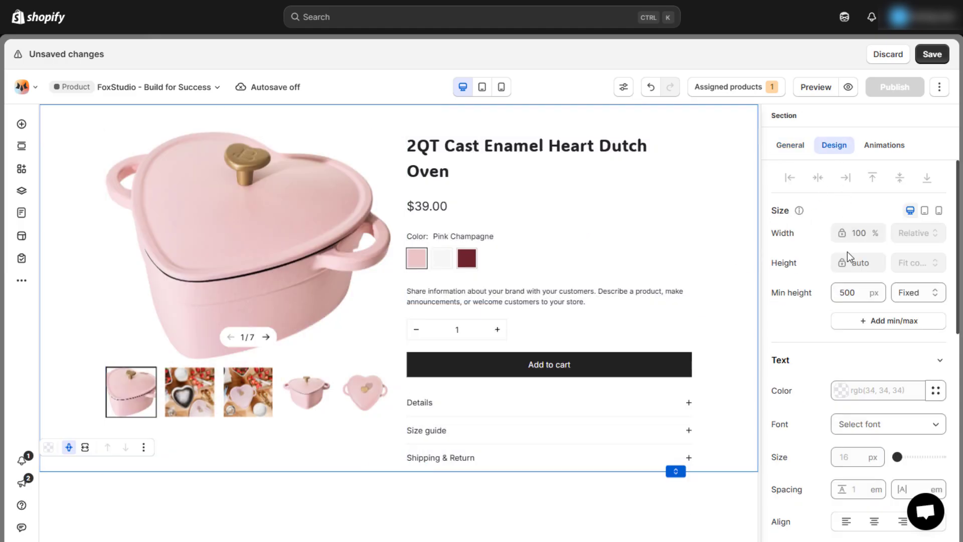
pyautogui.scroll(-7, 847, 252)
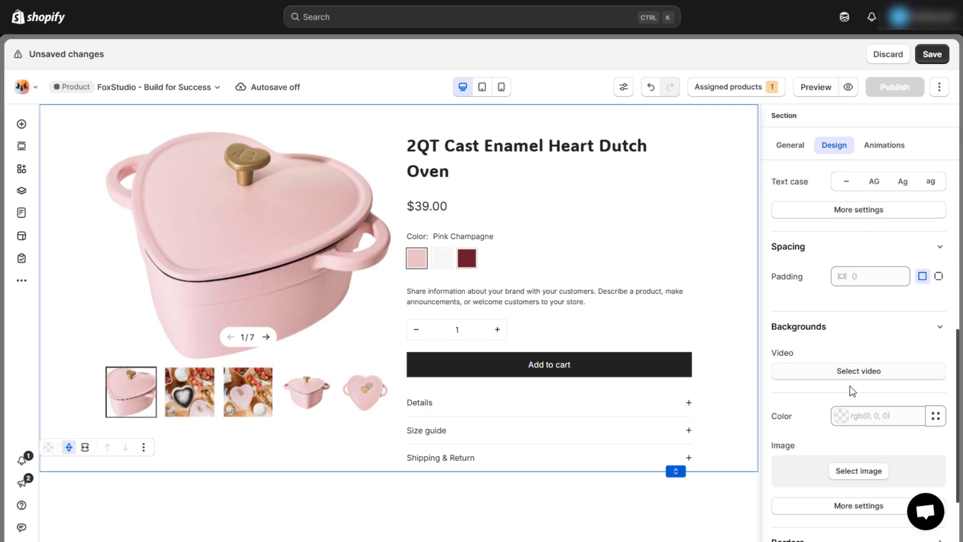
pyautogui.click(855, 416)
pyautogui.write('#fff5e6')
pyautogui.click(727, 429)
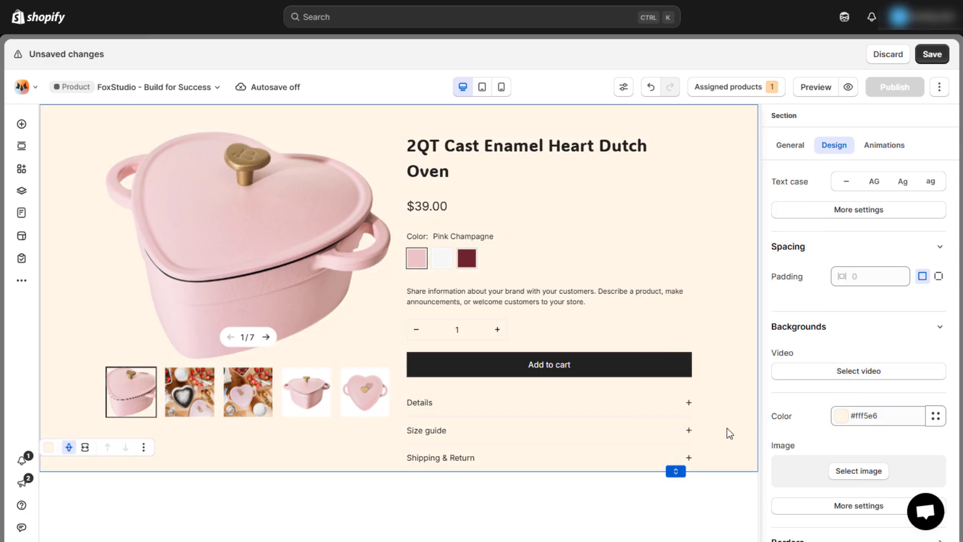
pyautogui.click(484, 157)
# - Make the product title 43px in the Gascogne-Regular-Regular font
pyautogui.click(483, 157)
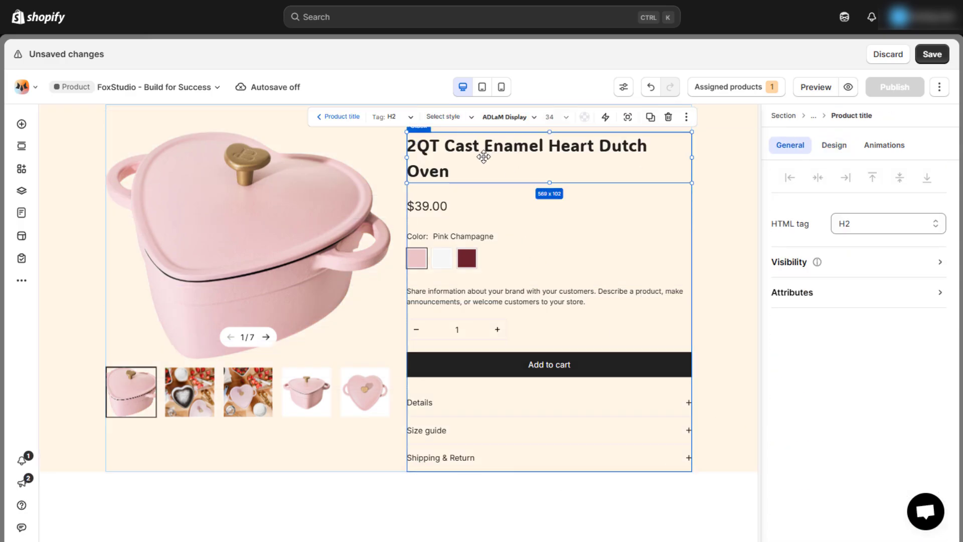
pyautogui.click(834, 146)
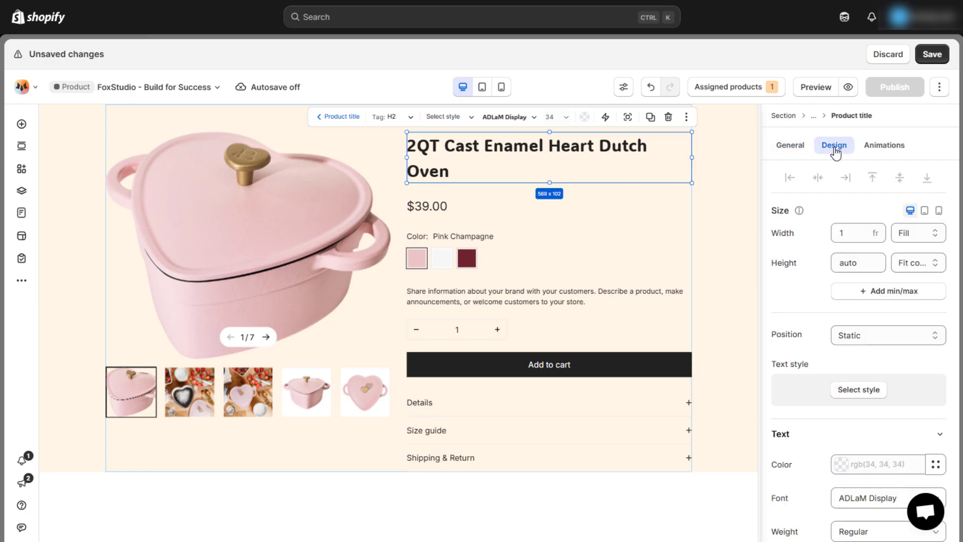
pyautogui.scroll(-4, 857, 241)
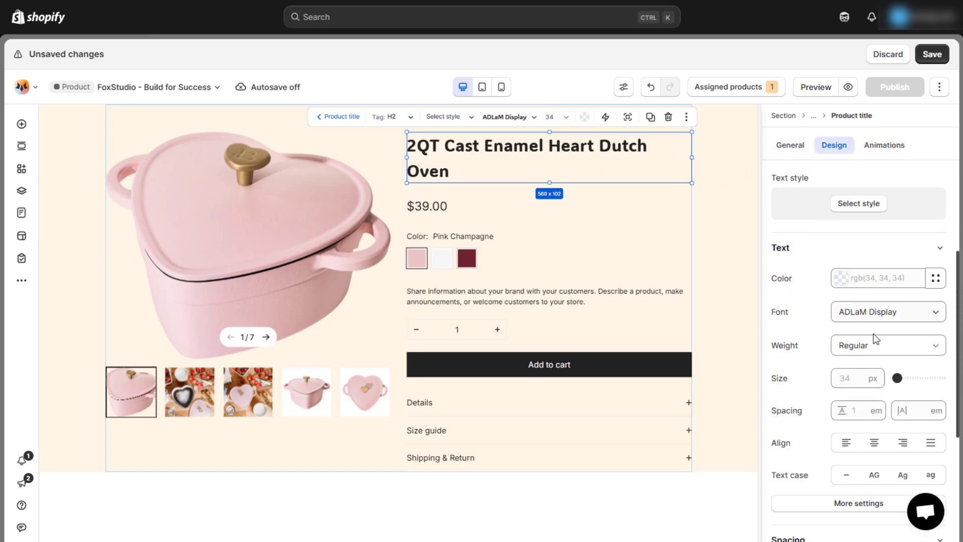
pyautogui.click(853, 378)
pyautogui.write('43')
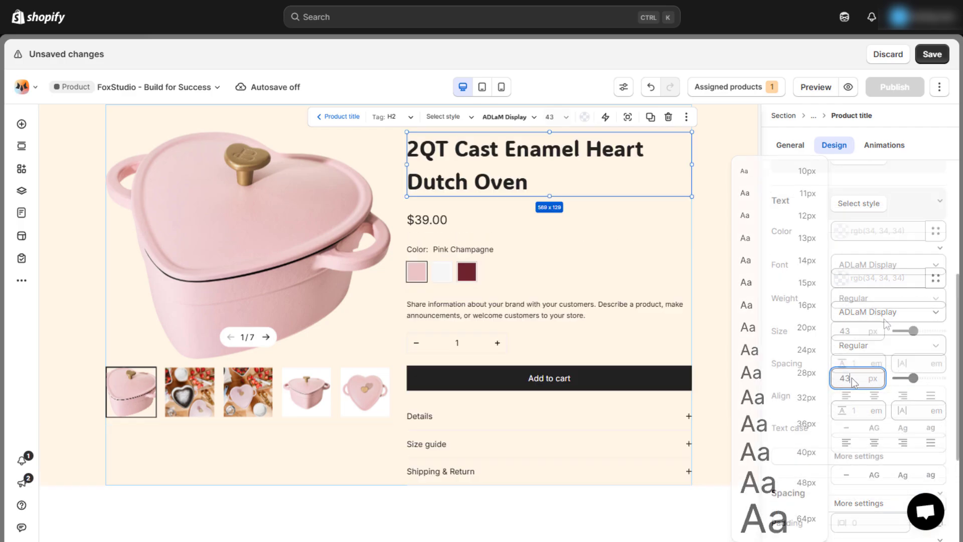
pyautogui.scroll(-1, 896, 294)
pyautogui.click(896, 294)
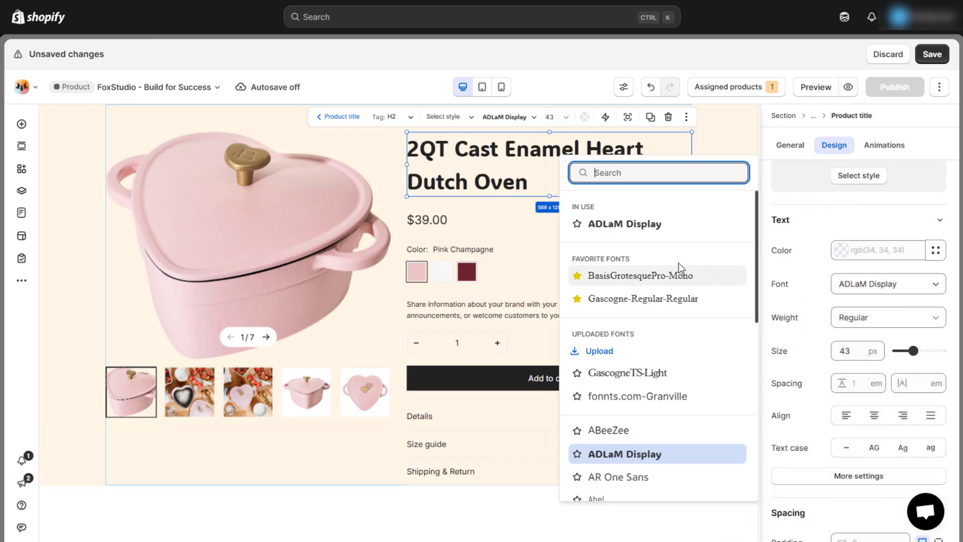
pyautogui.click(627, 300)
# - Replace the product description text with the new Dutch oven description
pyautogui.click(725, 265)
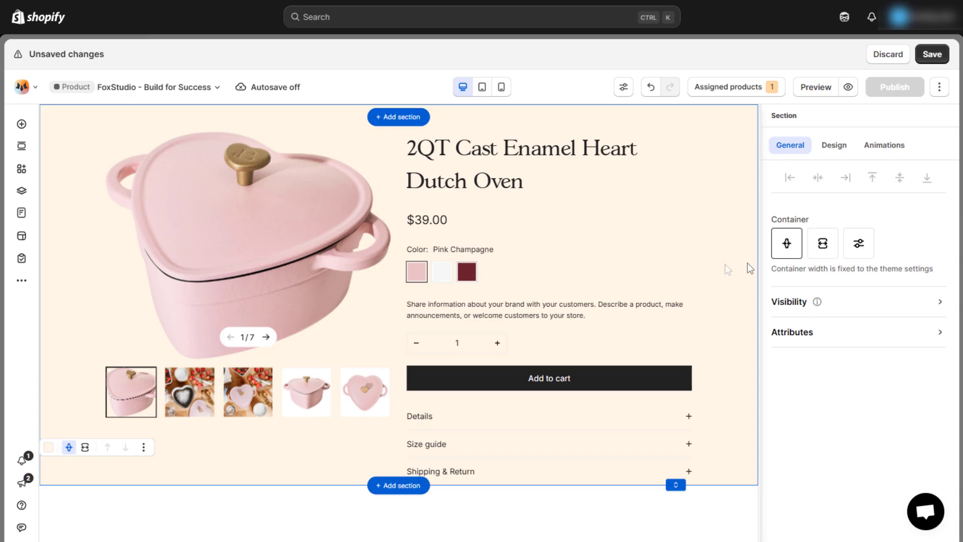
pyautogui.press('l')
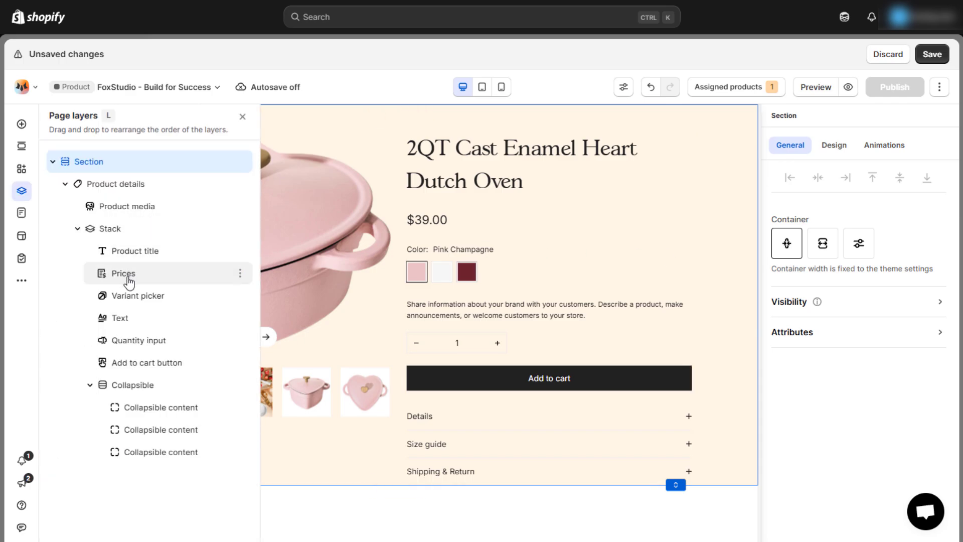
pyautogui.click(116, 318)
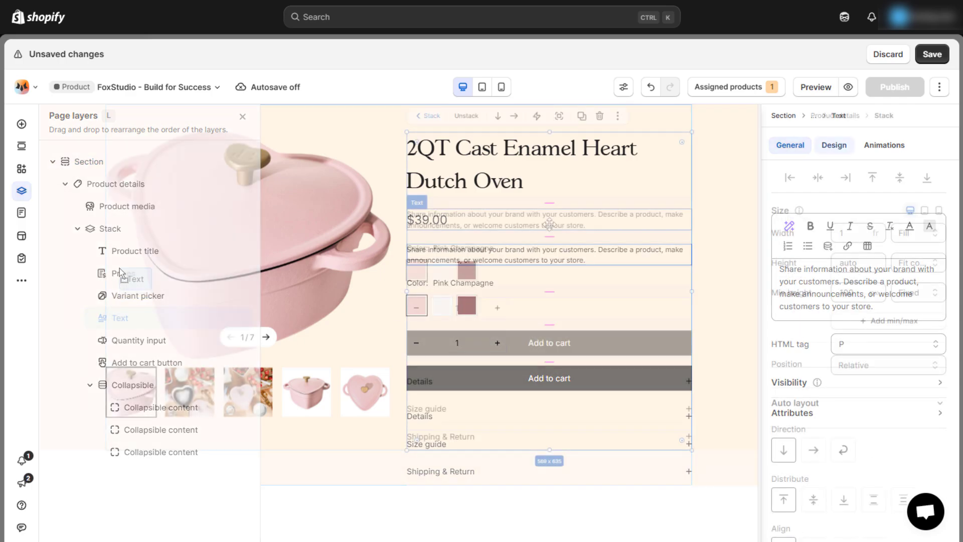
pyautogui.tripleClick(886, 284)
pyautogui.write("Give 'made with love' a whole new meaning with the Beautiful 2qt Cast Enamel Heart Dutch Oven. Effortlessly transitions between stovetop, oven and tabletop to serve and entertain.s")
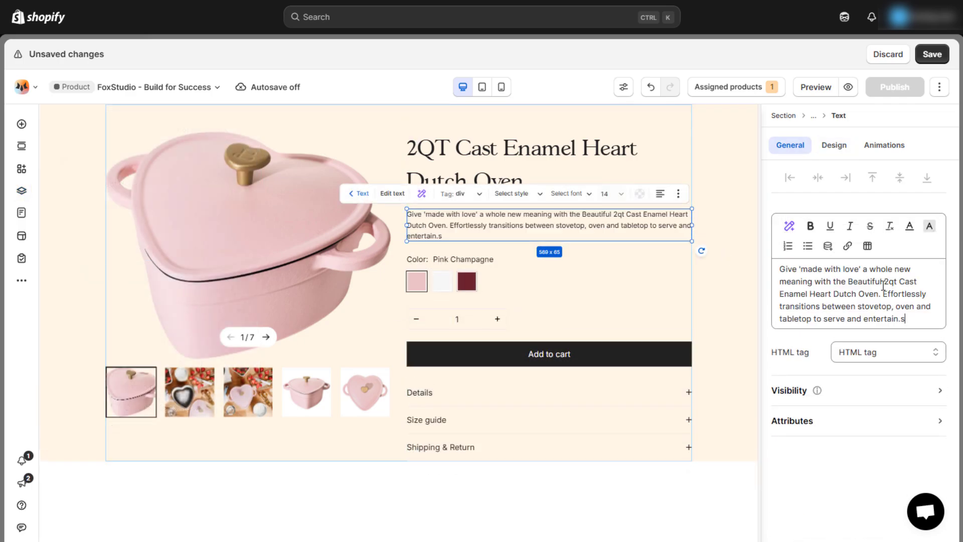
# - Set the description to 16px in a monospaced font
pyautogui.click(829, 145)
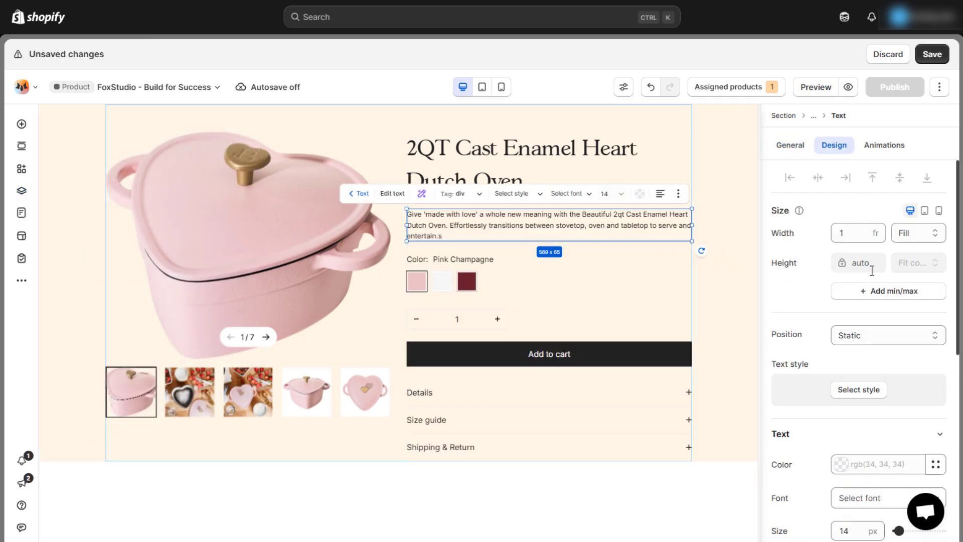
pyautogui.scroll(-1, 874, 351)
pyautogui.click(856, 467)
pyautogui.write('16')
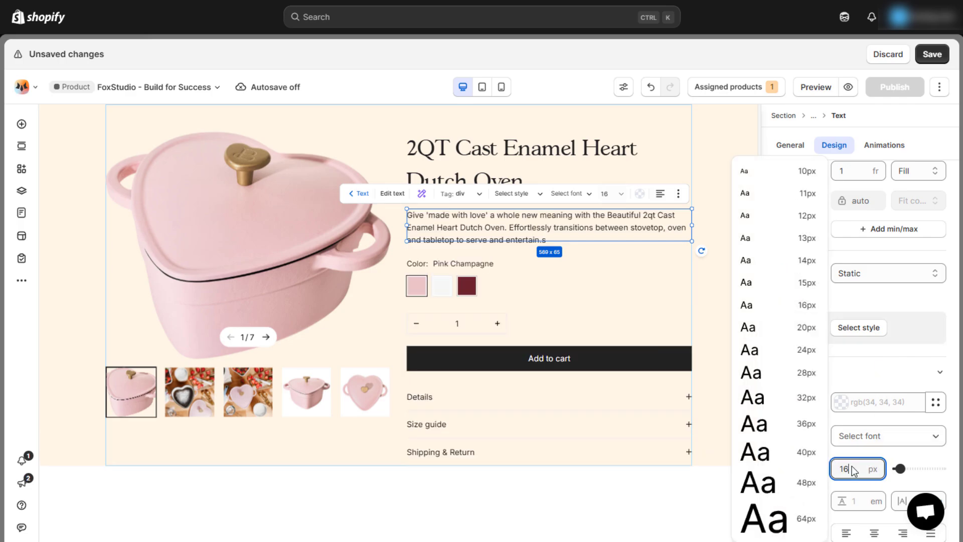
pyautogui.click(874, 439)
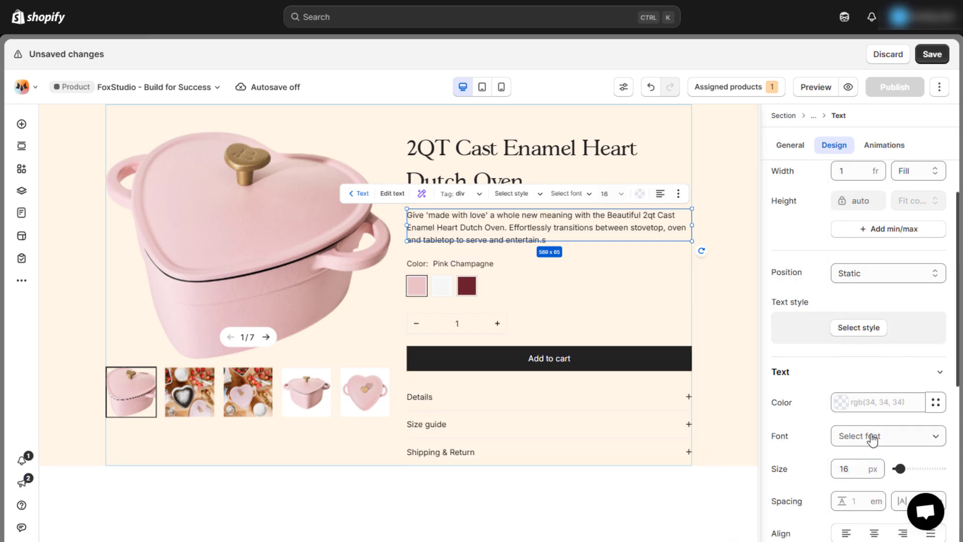
pyautogui.click(925, 440)
pyautogui.click(719, 262)
pyautogui.click(720, 261)
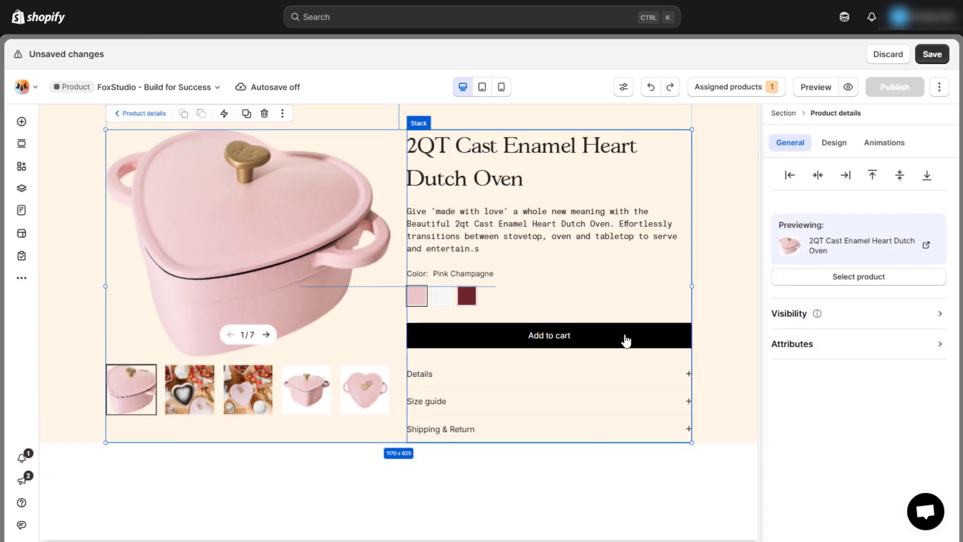
# - Change the add-to-cart button label to SHOP NOW
pyautogui.click(626, 340)
pyautogui.tripleClick(841, 233)
pyautogui.write('SHOP NOW')
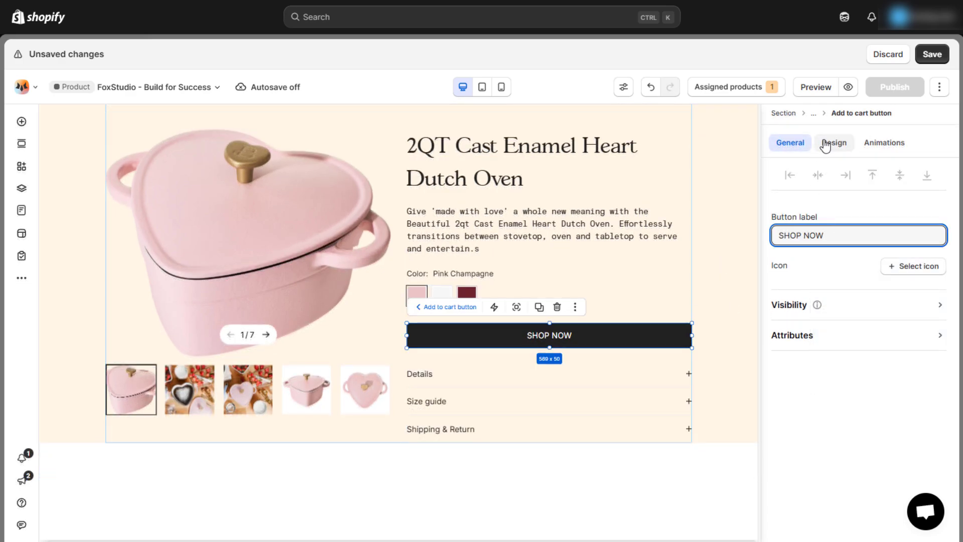
# - Give the SHOP NOW button a fixed 160px width
pyautogui.click(834, 143)
pyautogui.click(853, 233)
pyautogui.write('160')
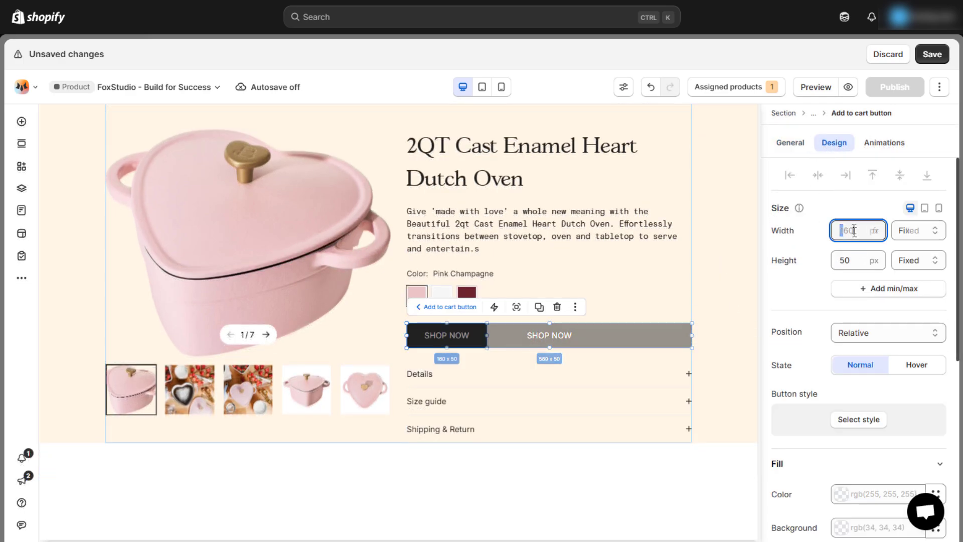
pyautogui.press('Return')
pyautogui.click(878, 261)
pyautogui.scroll(-2, 847, 290)
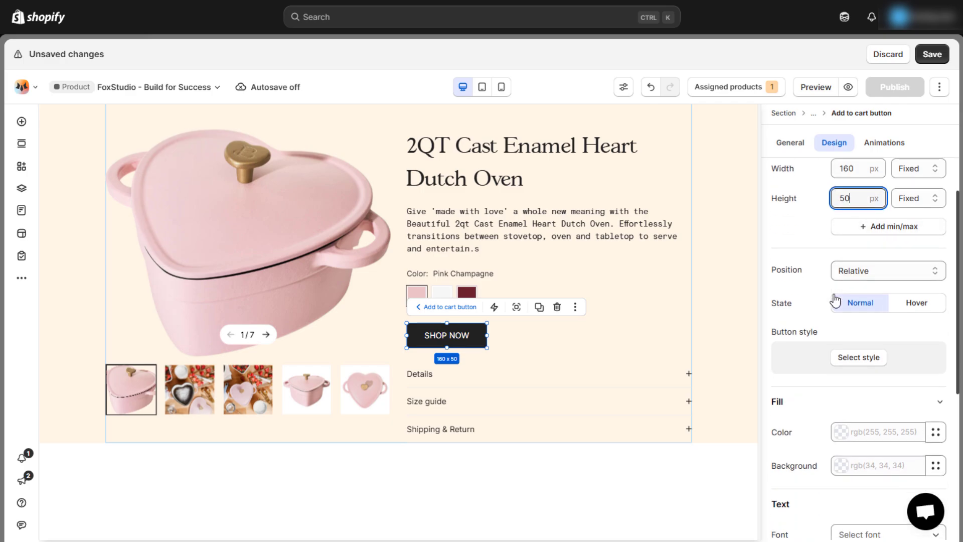
pyautogui.scroll(-4, 816, 280)
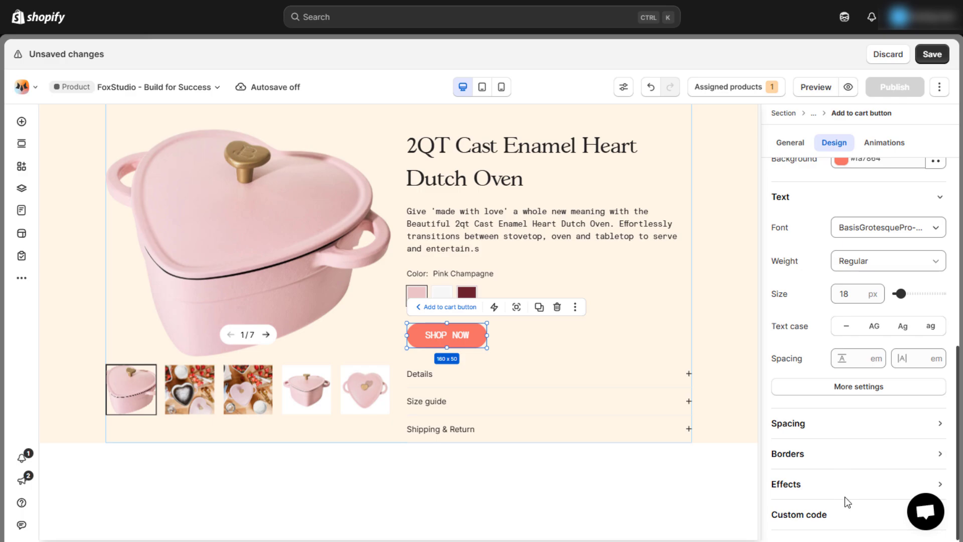
pyautogui.click(729, 364)
pyautogui.click(622, 377)
# - Rename the accordion item to PRODUCT DETAILS and add a full-width paragraph inside it
pyautogui.doubleClick(813, 353)
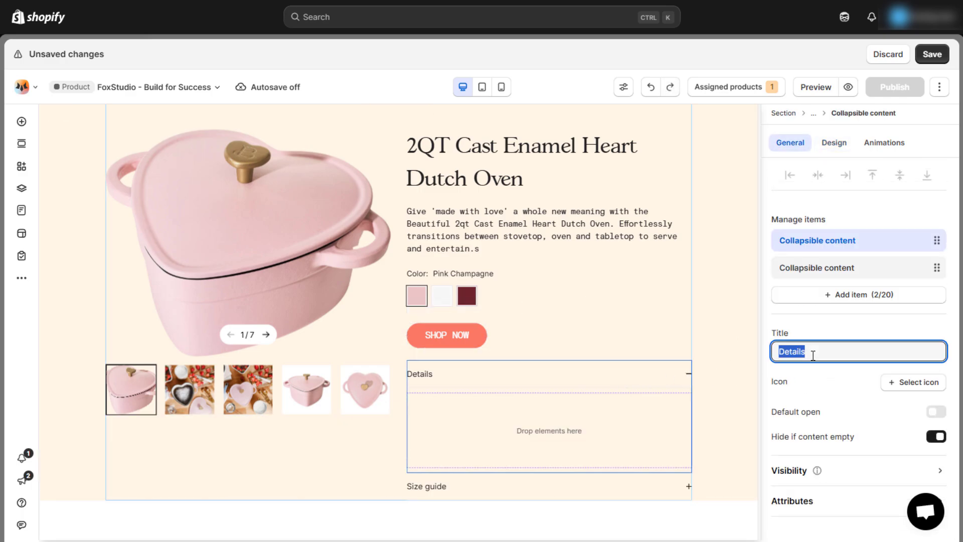
pyautogui.write('PRODUCT DETAILS')
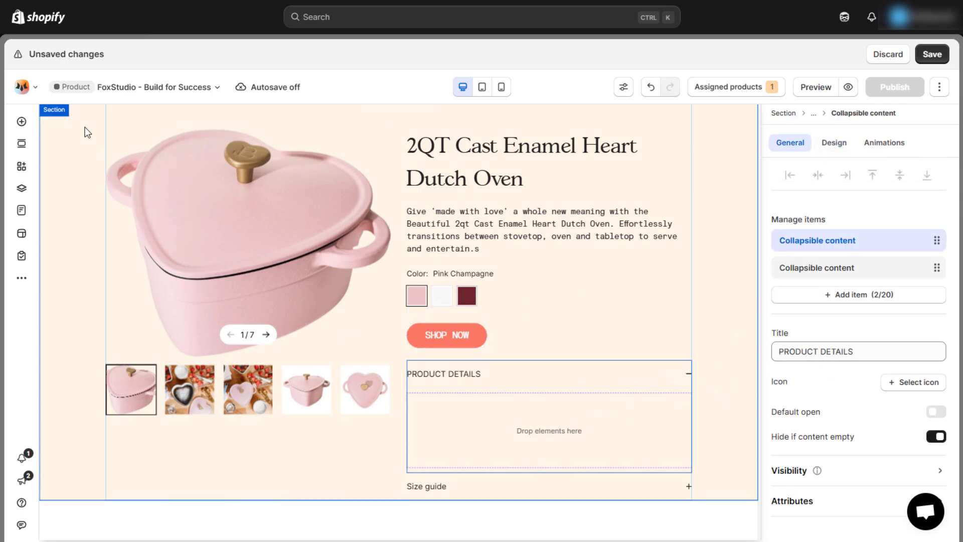
pyautogui.click(22, 122)
pyautogui.moveTo(250, 314); pyautogui.dragTo(520, 434)
pyautogui.click(834, 144)
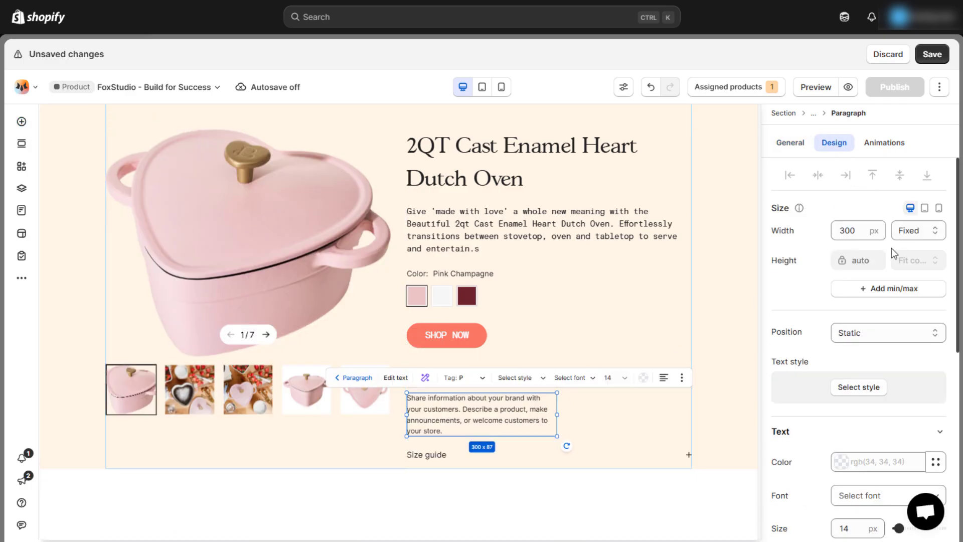
pyautogui.click(913, 235)
pyautogui.click(903, 288)
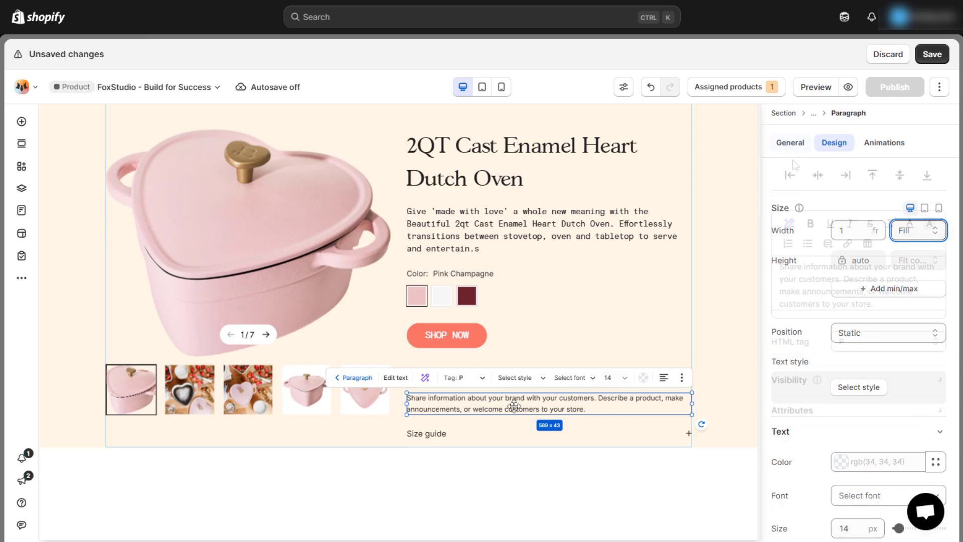
# - Replace the paragraph's placeholder with the long product description
pyautogui.click(790, 142)
pyautogui.click(844, 281)
pyautogui.hotkey('ctrl', 'a')
pyautogui.hotkey('ctrl', 'v')
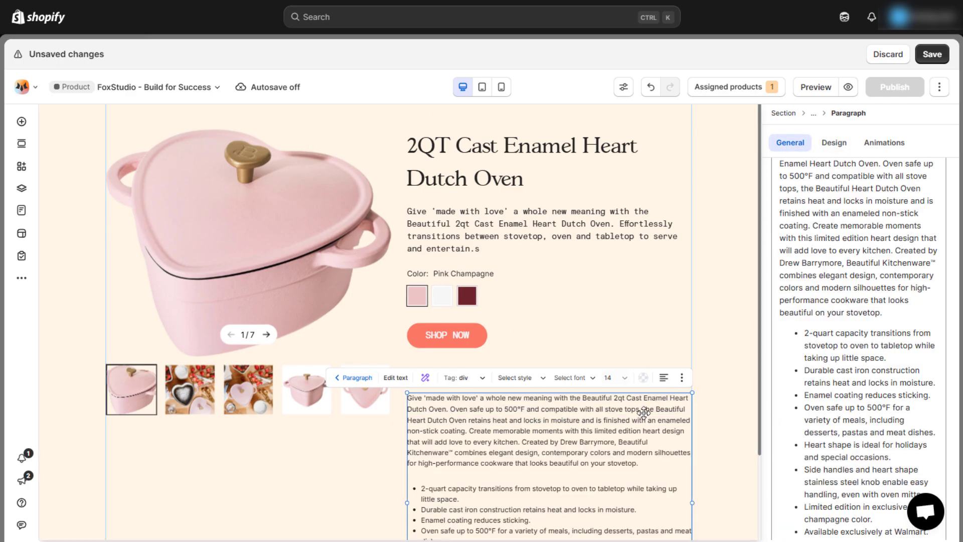
pyautogui.scroll(-2, 644, 413)
# - Set the description paragraph to 16px BasisGrotesquePro-Mono
pyautogui.click(833, 143)
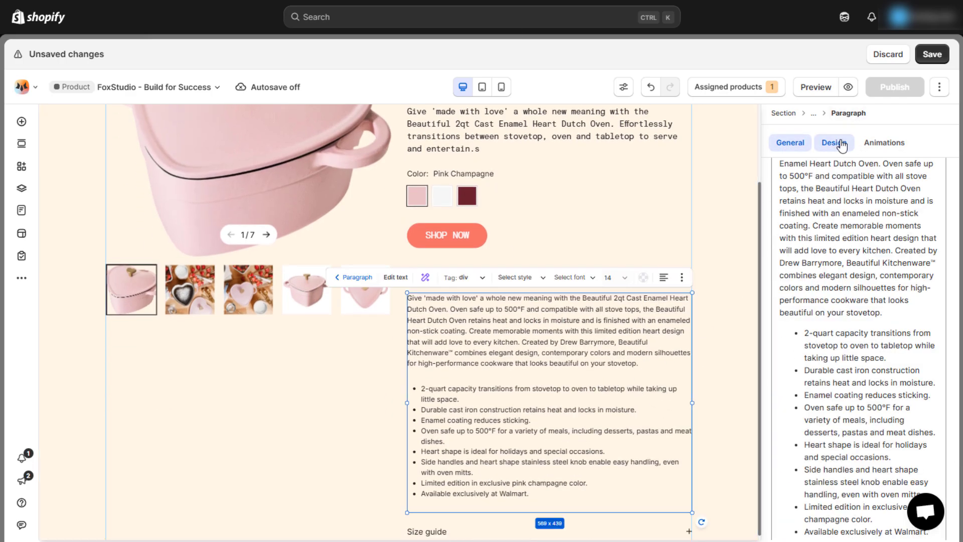
pyautogui.scroll(-2, 859, 251)
pyautogui.click(856, 227)
pyautogui.write('16')
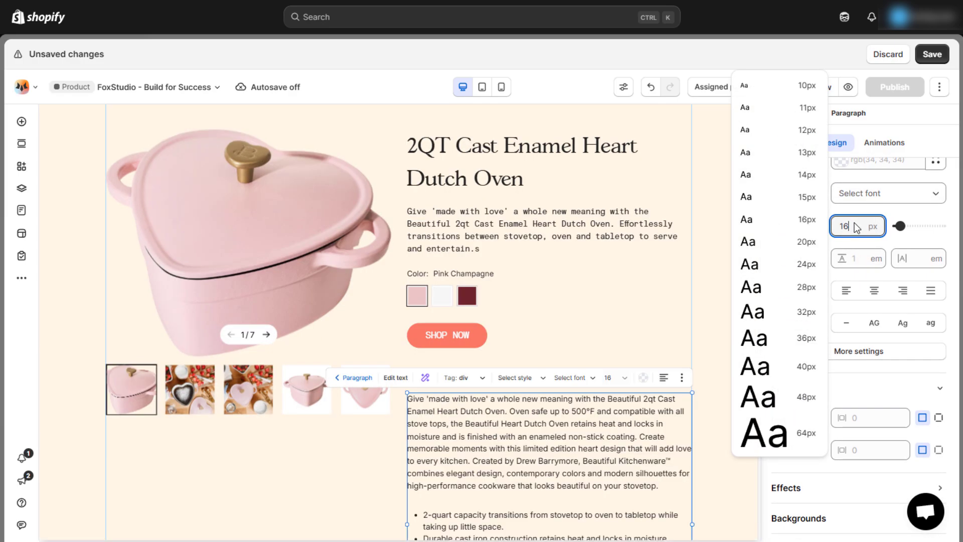
pyautogui.click(883, 198)
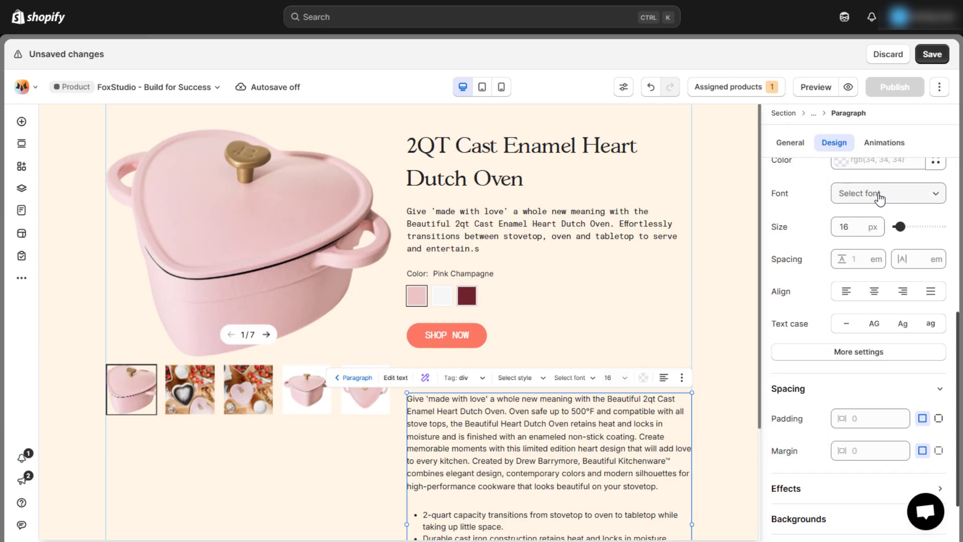
pyautogui.click(882, 197)
pyautogui.click(628, 149)
# - Replace the SPECIFICATIONS placeholder text with the product's spec list
pyautogui.click(705, 407)
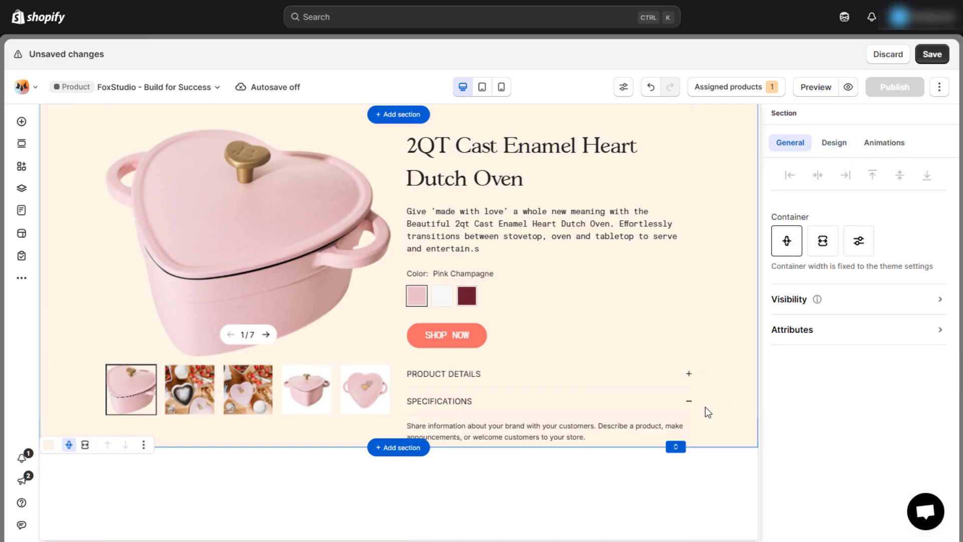
pyautogui.click(628, 409)
pyautogui.click(634, 409)
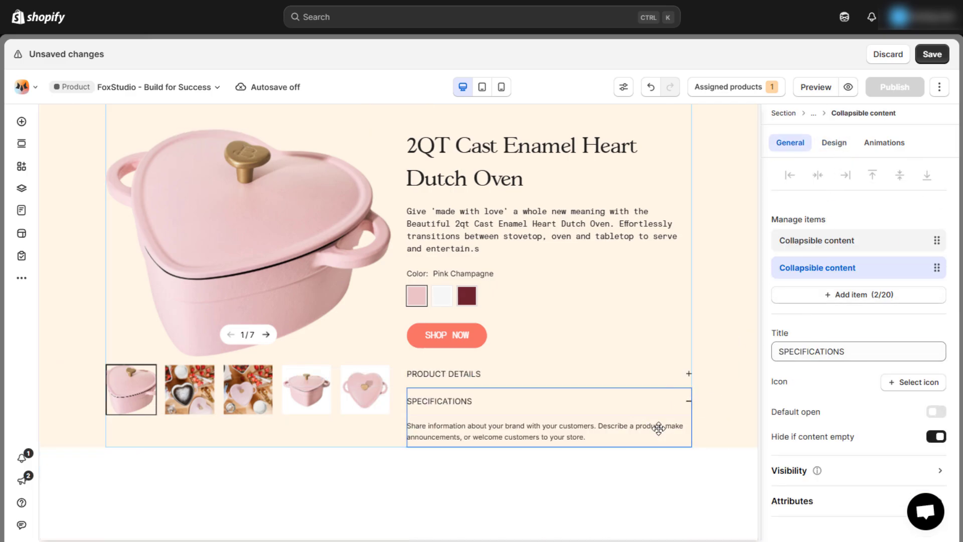
pyautogui.click(568, 435)
pyautogui.hotkey('ctrl', 'a')
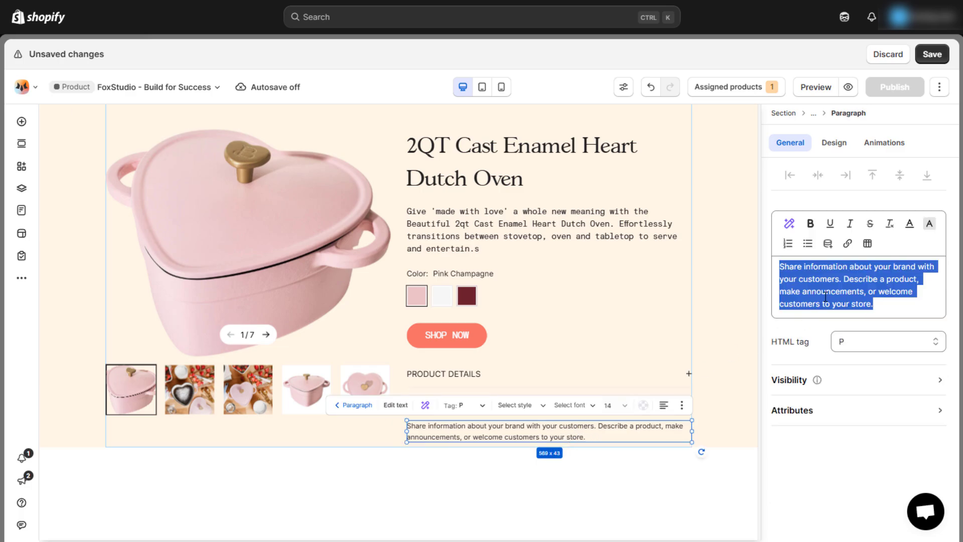
pyautogui.write('2QT capacity compatible with all stovetops no pre-seasoning required oven safe This product is intended for use in the United States and Canada. Made in China.')
pyautogui.click(834, 144)
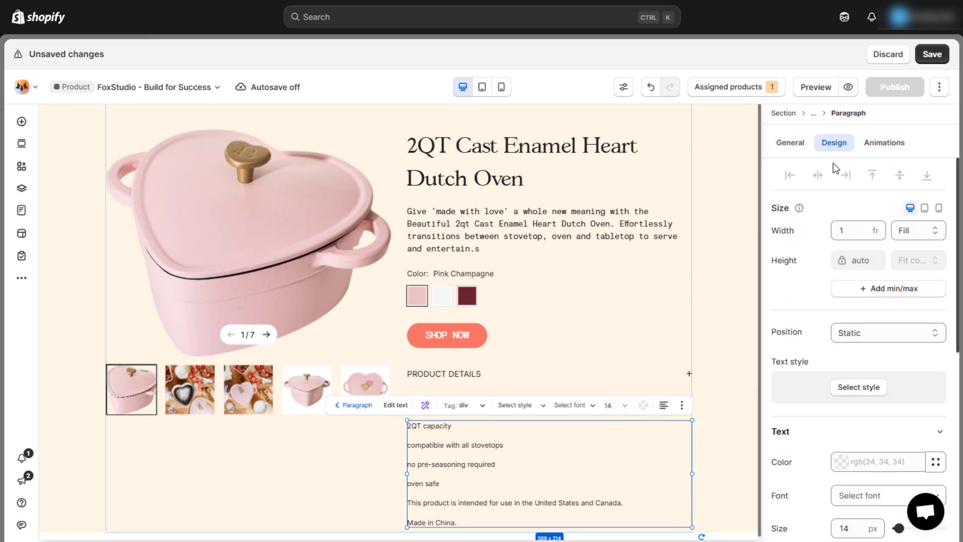
pyautogui.scroll(-4, 873, 301)
# - Expand PRODUCT DETAILS and SPECIFICATIONS to check their new text
pyautogui.click(688, 377)
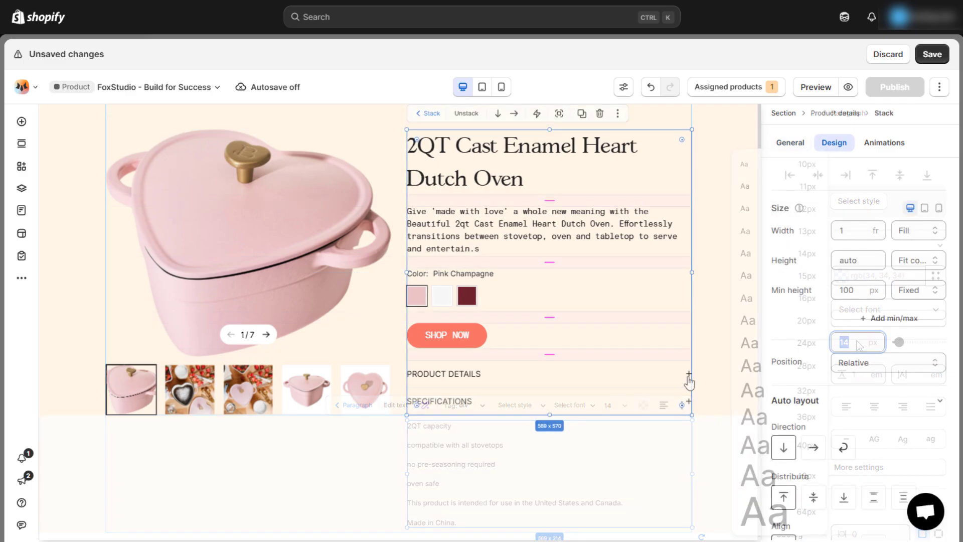
pyautogui.click(688, 378)
pyautogui.click(688, 377)
pyautogui.click(689, 376)
pyautogui.scroll(-3, 688, 382)
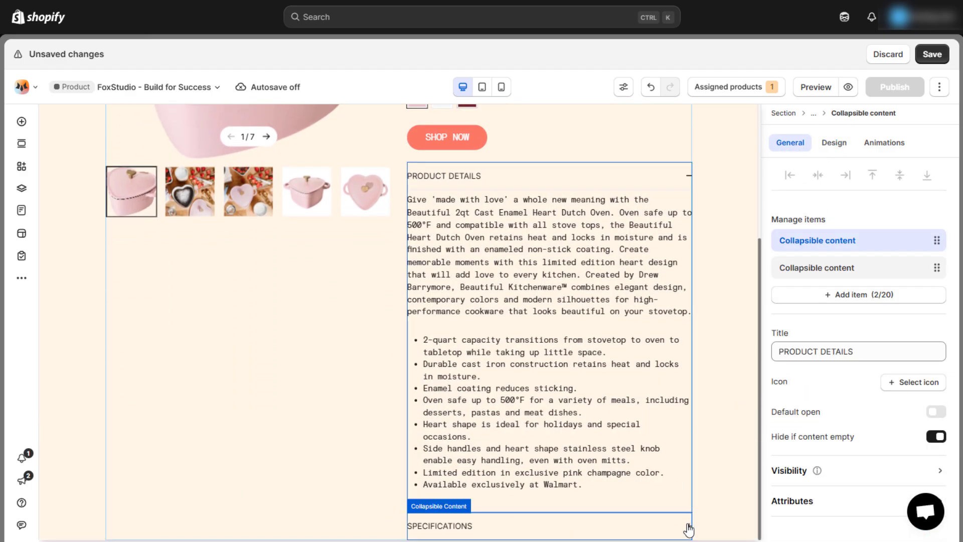
pyautogui.click(689, 534)
# - Apply custom CSS for mono, black-bordered accordion titles and rounded swatches, then open a preview
pyautogui.click(732, 479)
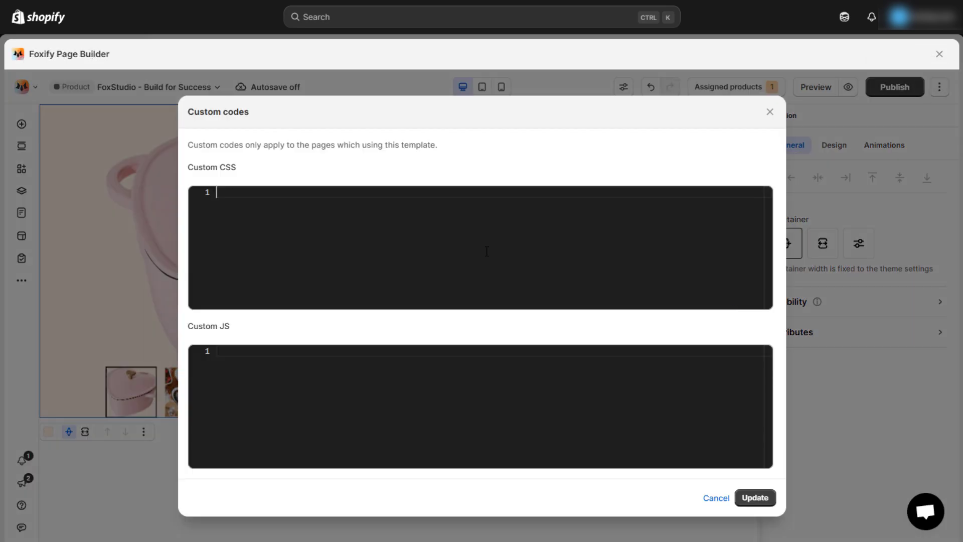
pyautogui.write('.x-main-product .x-form label, .x-main-product .x-collapsible__button span{     font-family: BasisGrotesquePro-Mono; } .x-main-product .x-collapsible__button{     border-bottom: 1px solid black; } .x-variant-picker__option label{     border-radius: 50px; }')
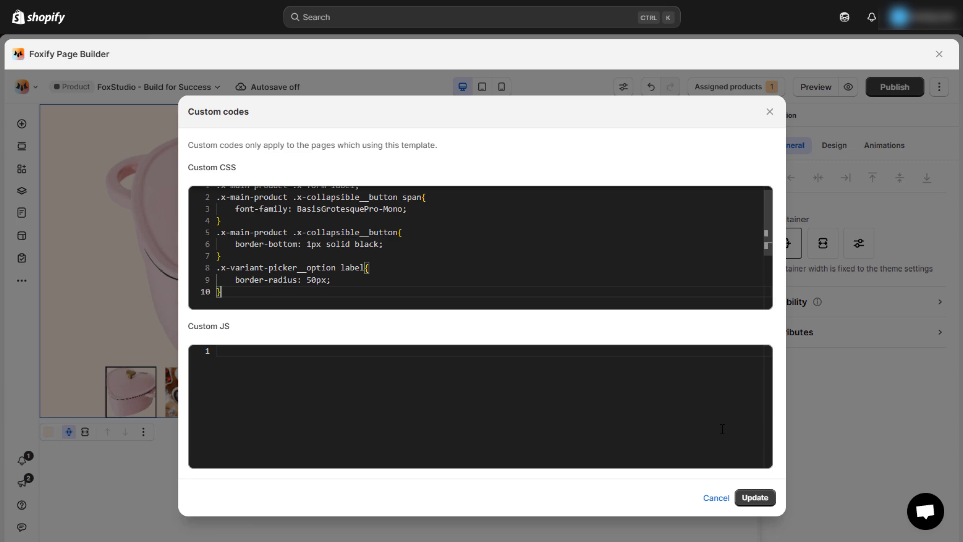
pyautogui.click(752, 498)
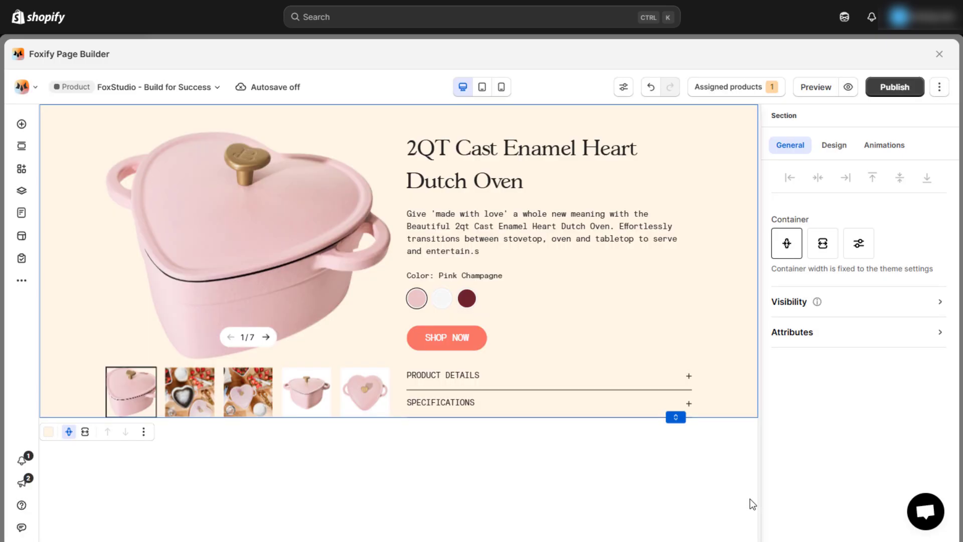
pyautogui.click(826, 93)
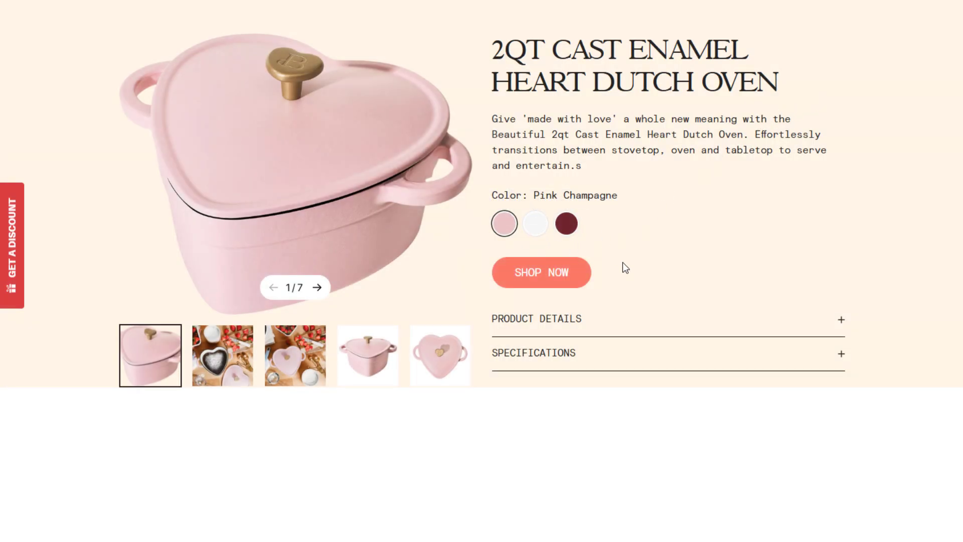
# - In the preview, expand PRODUCT DETAILS and SPECIFICATIONS to check their text
pyautogui.click(839, 322)
pyautogui.scroll(-5, 817, 323)
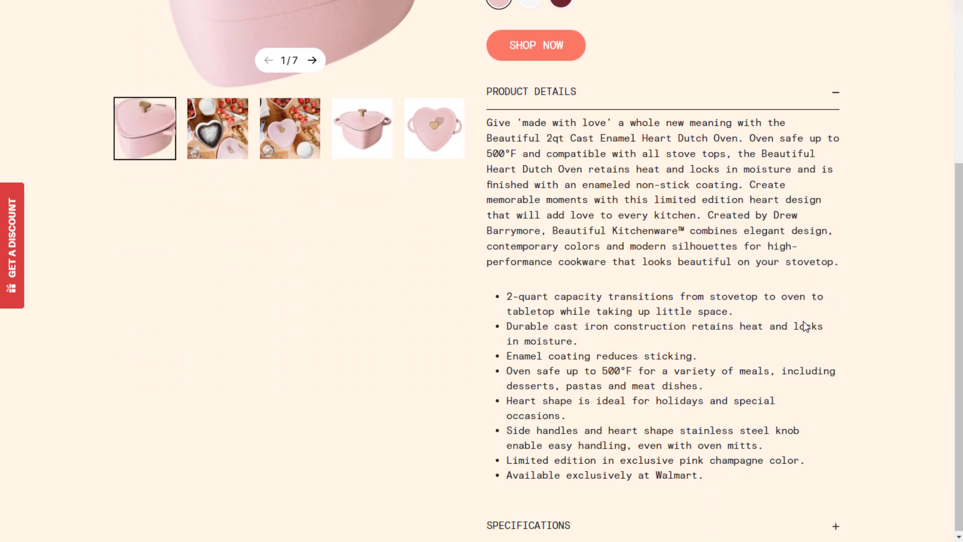
pyautogui.click(835, 522)
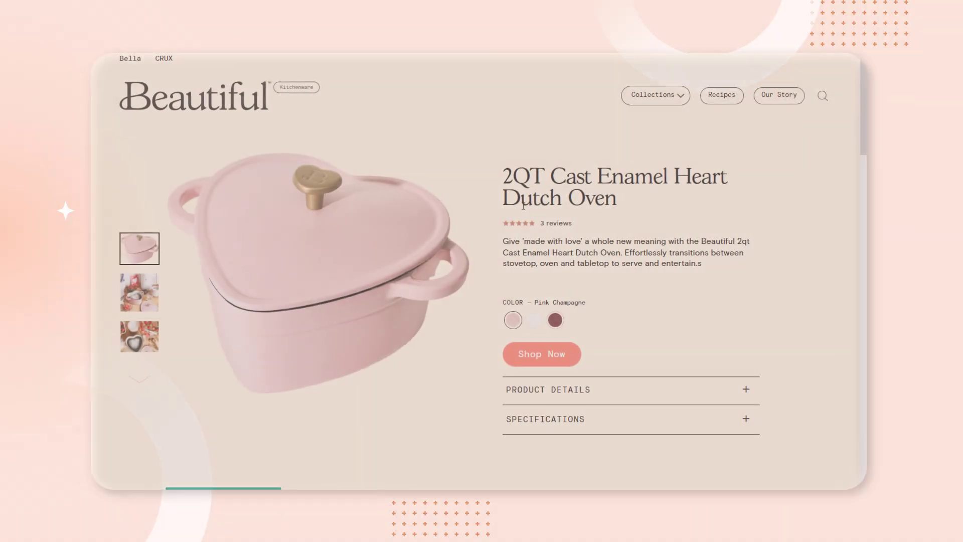
# - Scroll the original page down to 'A kitchen classic with a modern twist' and highlight that heading
pyautogui.scroll(-4, 525, 210)
pyautogui.scroll(-2, 525, 209)
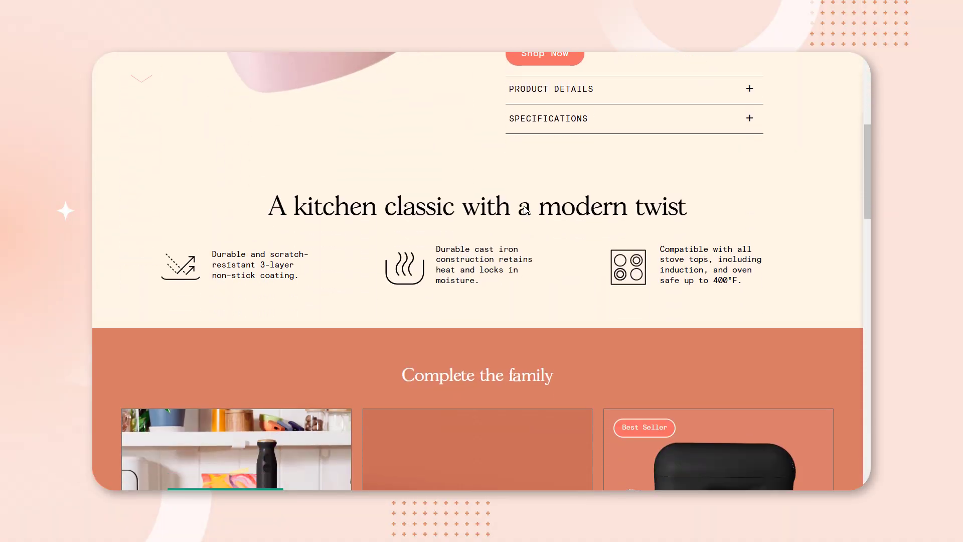
pyautogui.moveTo(271, 206); pyautogui.dragTo(688, 218)
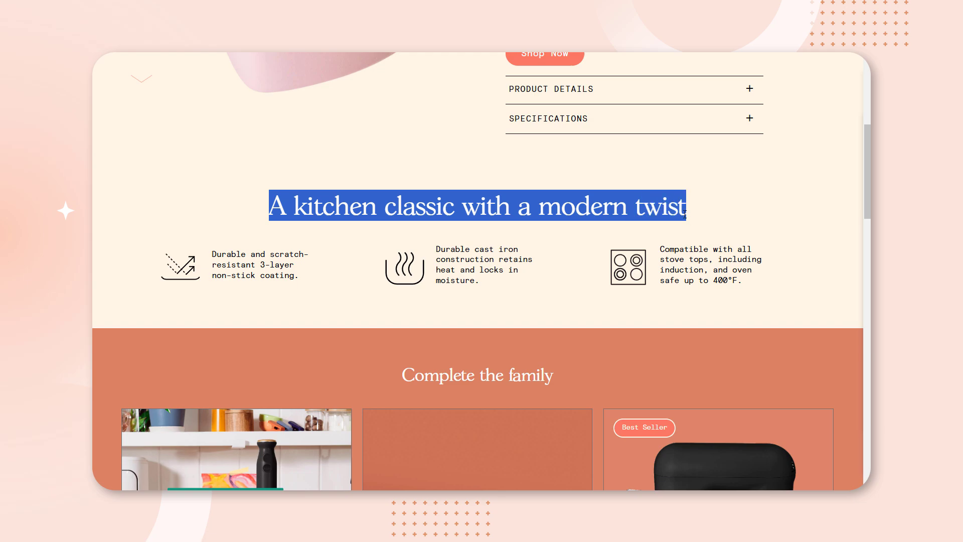
pyautogui.click(685, 215)
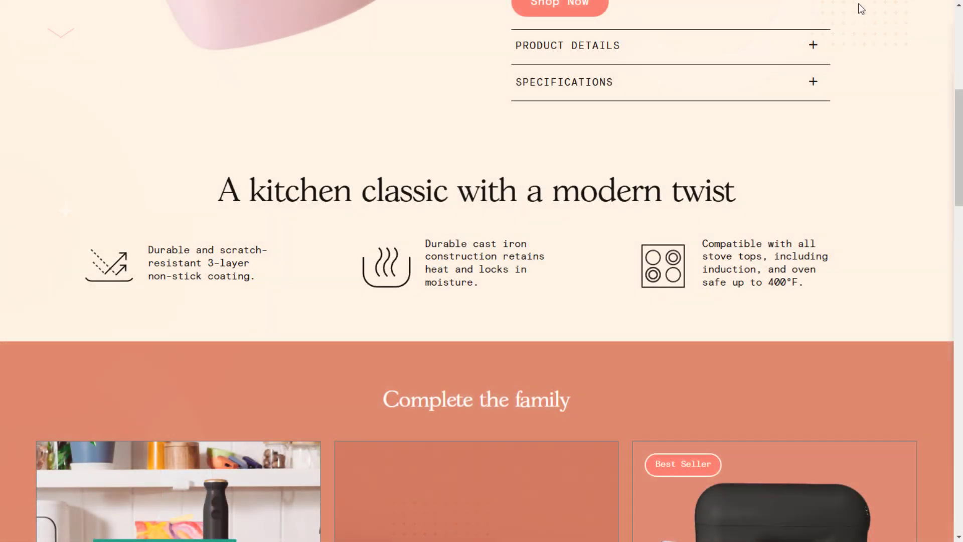
# - Pick and copy the kitchen-classic block (div.lower-section) with FoxTransfer, then return to the editor
pyautogui.click(859, 4)
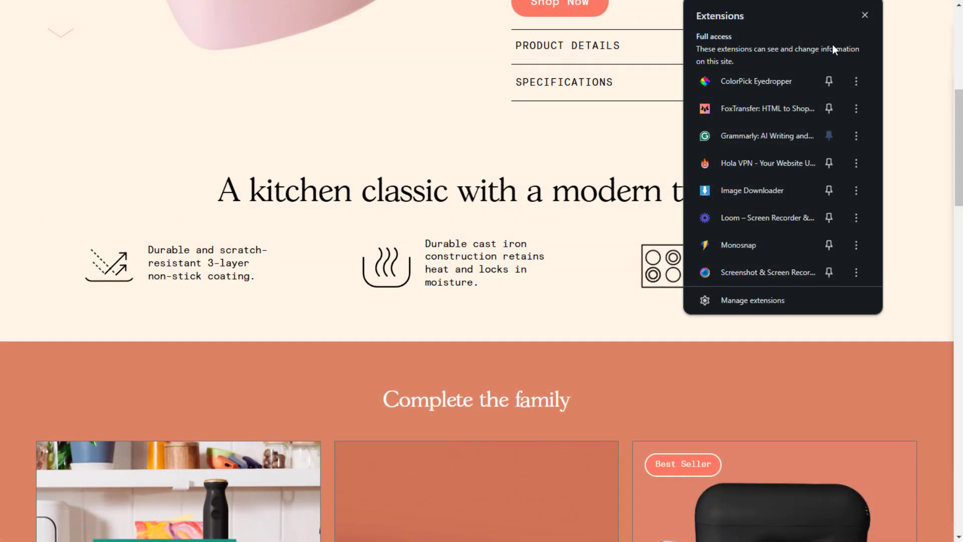
pyautogui.click(778, 113)
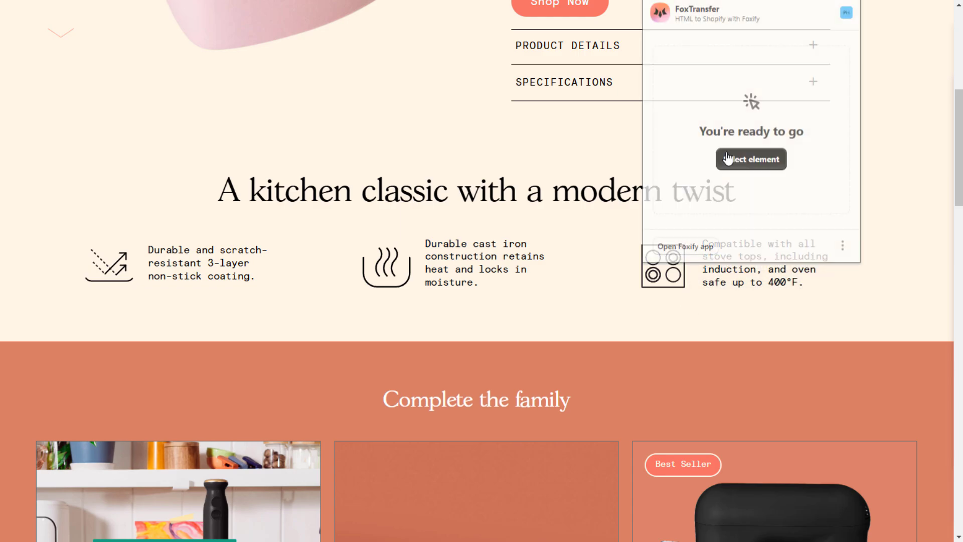
pyautogui.click(733, 161)
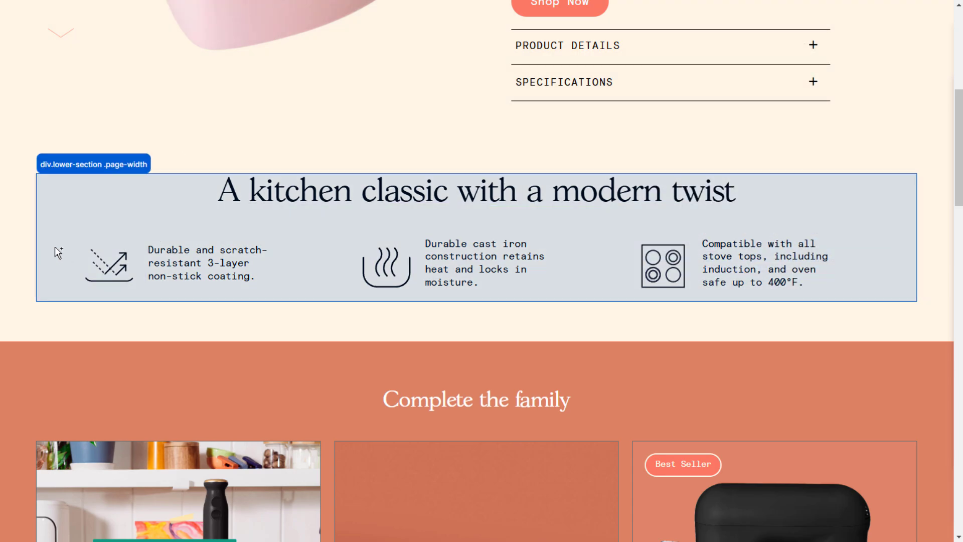
pyautogui.click(56, 249)
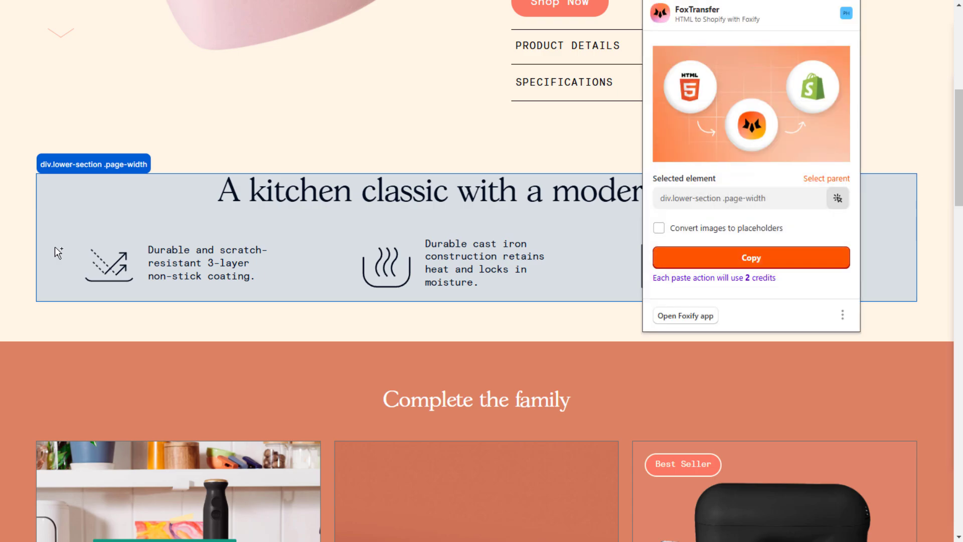
pyautogui.click(724, 258)
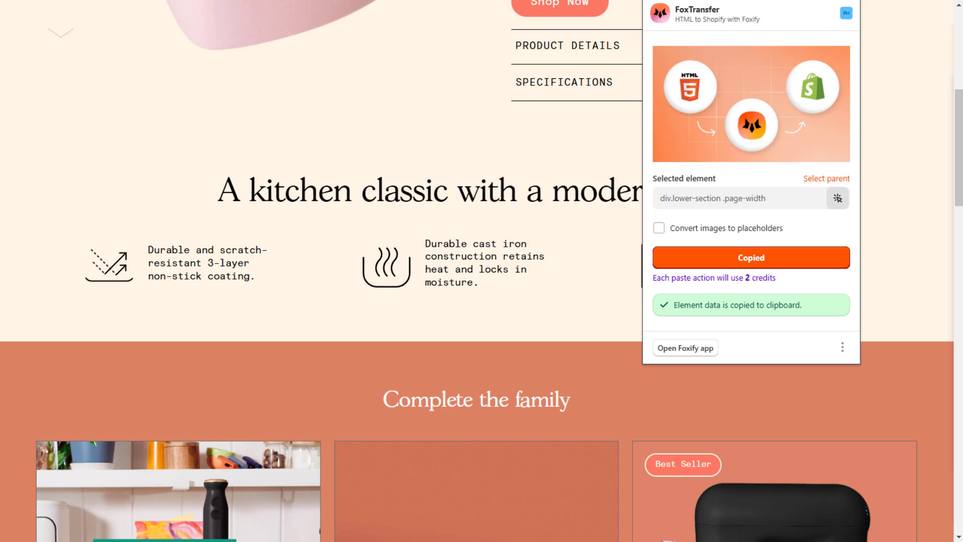
pyautogui.hotkey('ctrl', 'Tab')
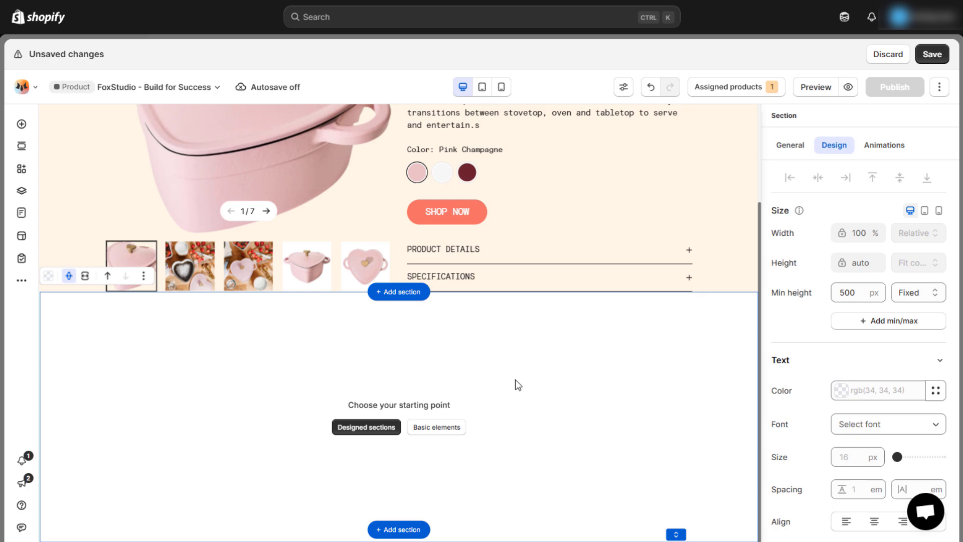
# - Paste the feature block under the product section, clear its min height, and colour it #fff5e6
pyautogui.hotkey('ctrl', 'v')
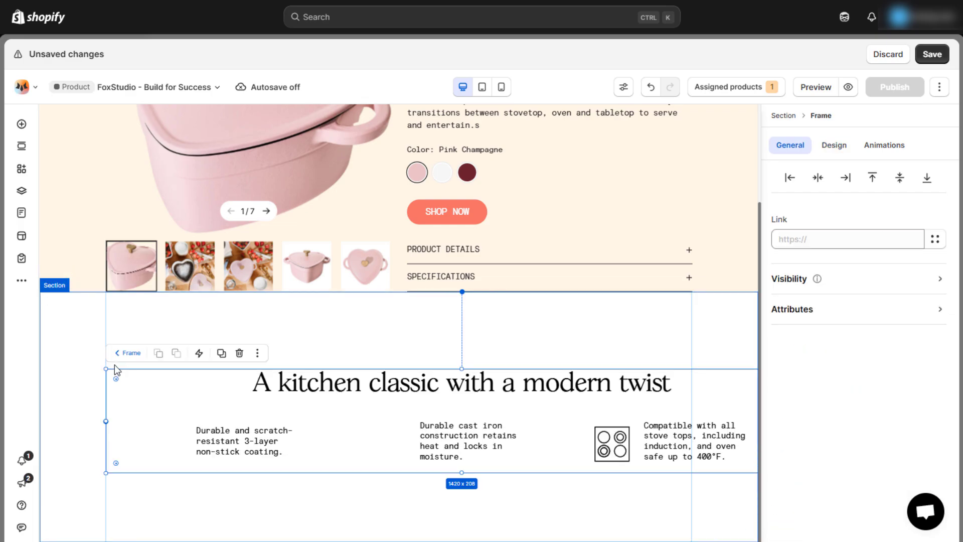
pyautogui.moveTo(579, 409); pyautogui.dragTo(510, 353)
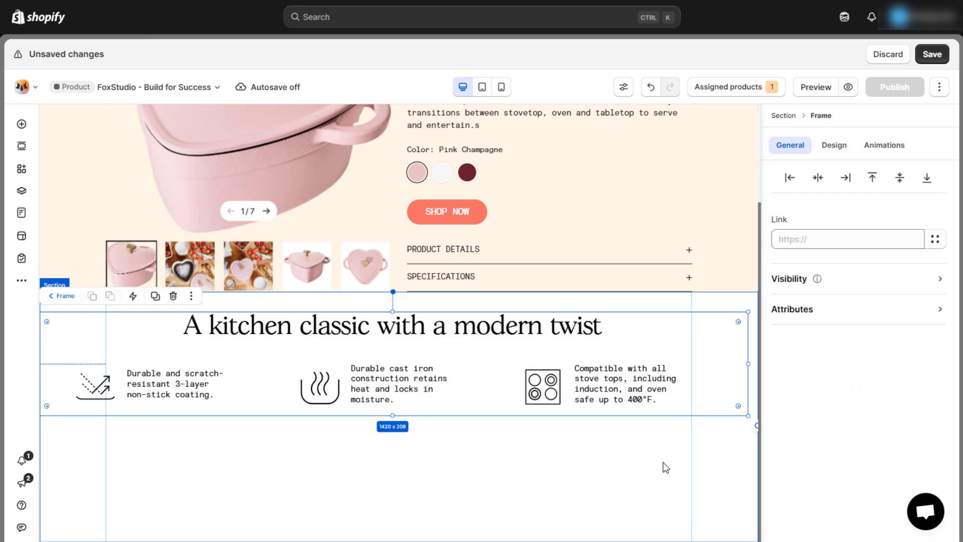
pyautogui.click(665, 465)
pyautogui.click(834, 145)
pyautogui.click(861, 293)
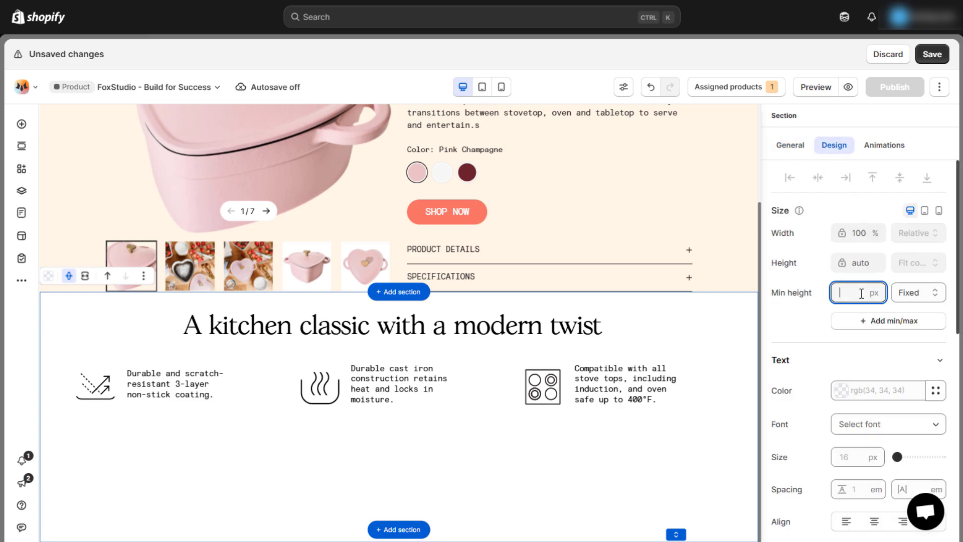
pyautogui.scroll(-6, 861, 401)
pyautogui.click(860, 483)
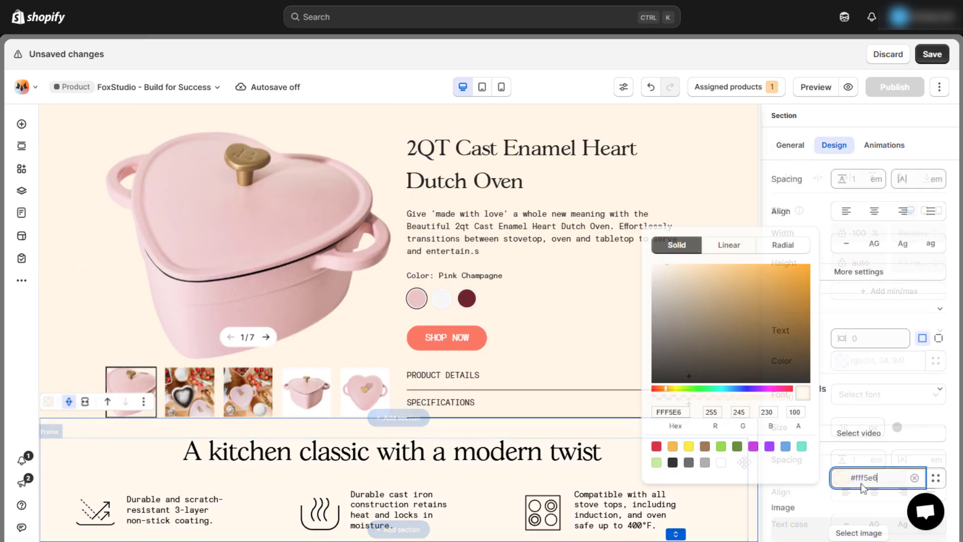
pyautogui.click(722, 504)
pyautogui.click(932, 54)
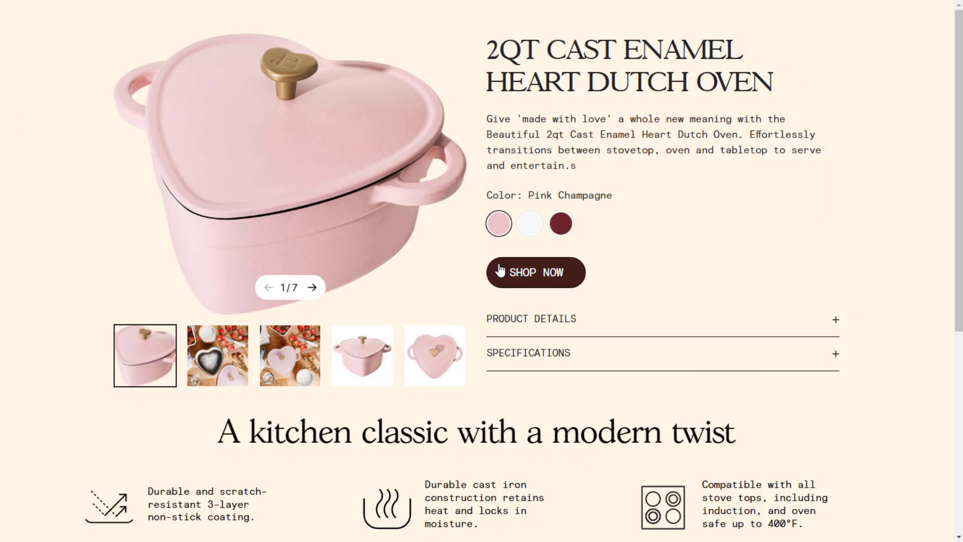
pyautogui.scroll(-5, 482, 263)
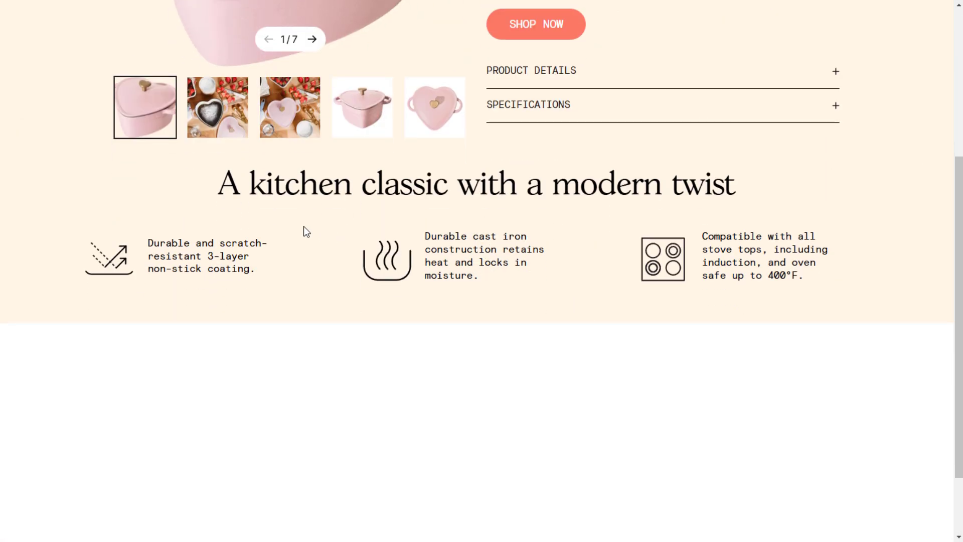
pyautogui.moveTo(226, 189); pyautogui.dragTo(736, 206)
pyautogui.click(695, 241)
pyautogui.moveTo(702, 237); pyautogui.dragTo(778, 275)
pyautogui.click(709, 275)
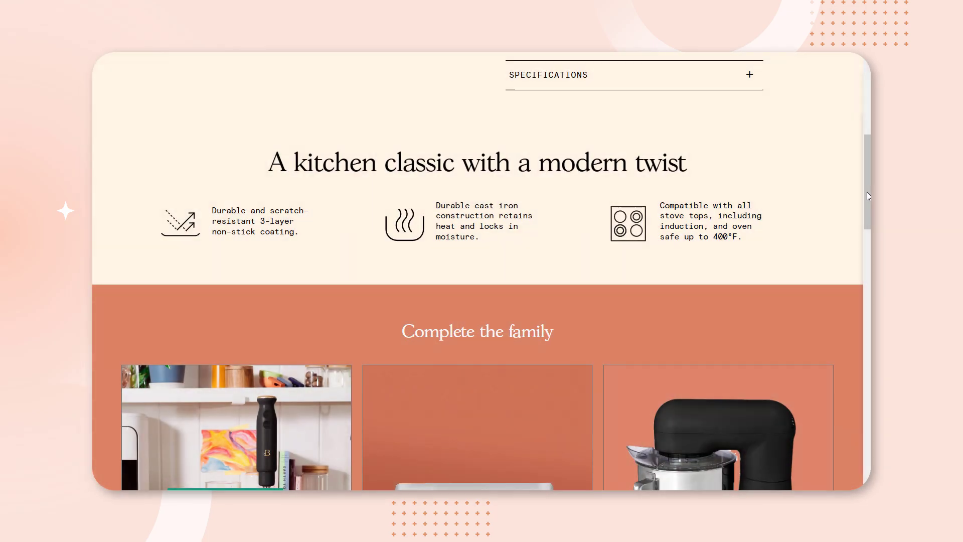
pyautogui.scroll(-5, 869, 196)
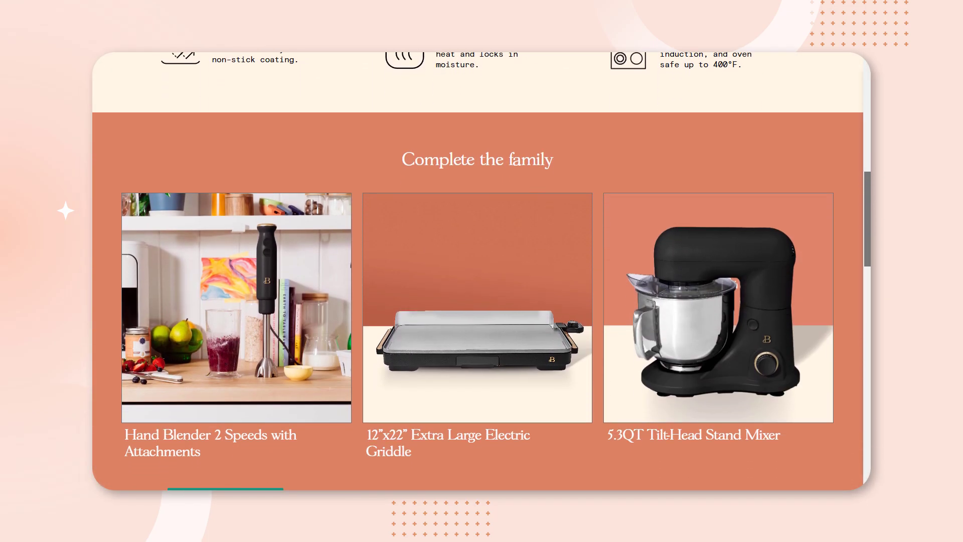
pyautogui.scroll(-1, 477, 271)
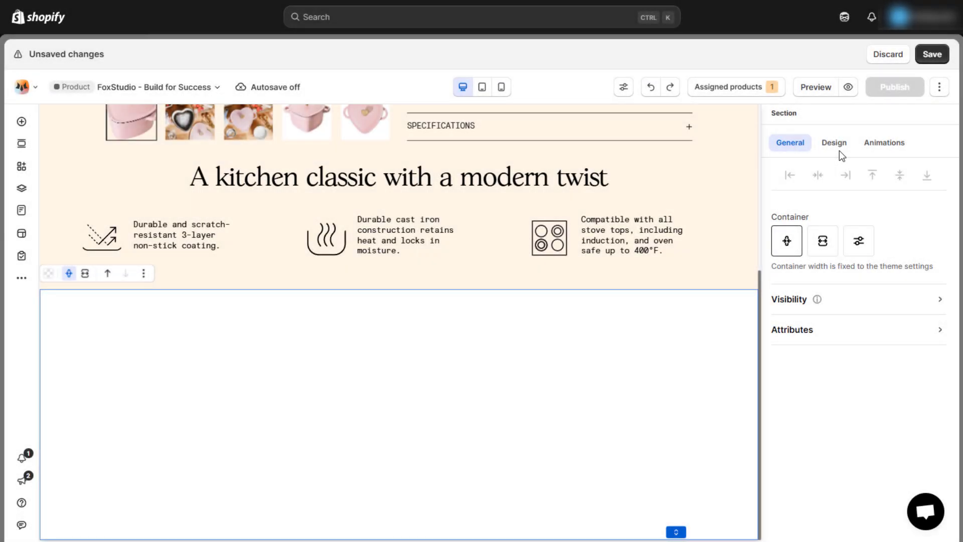
# - Paste #dc8264 as the empty section's background colour
pyautogui.click(835, 145)
pyautogui.scroll(-3, 867, 321)
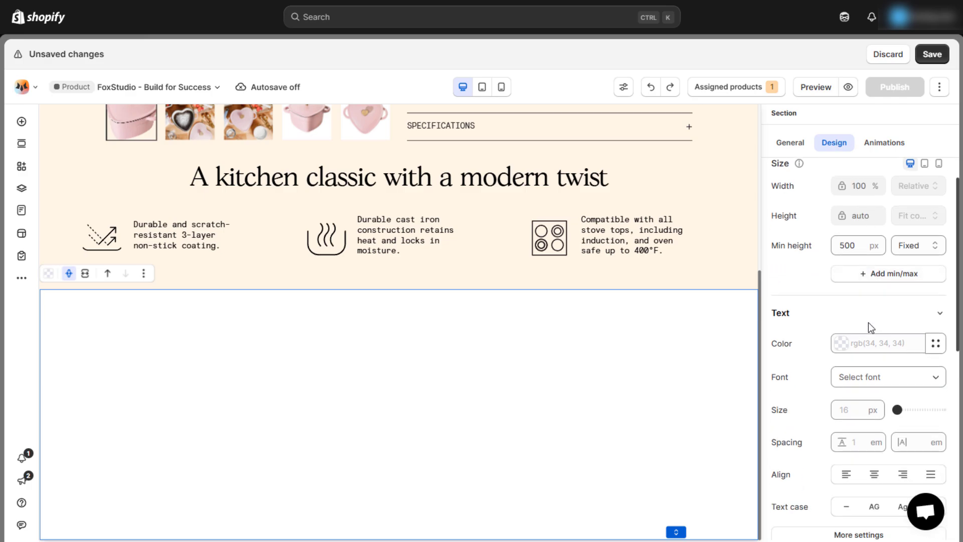
pyautogui.scroll(-5, 861, 281)
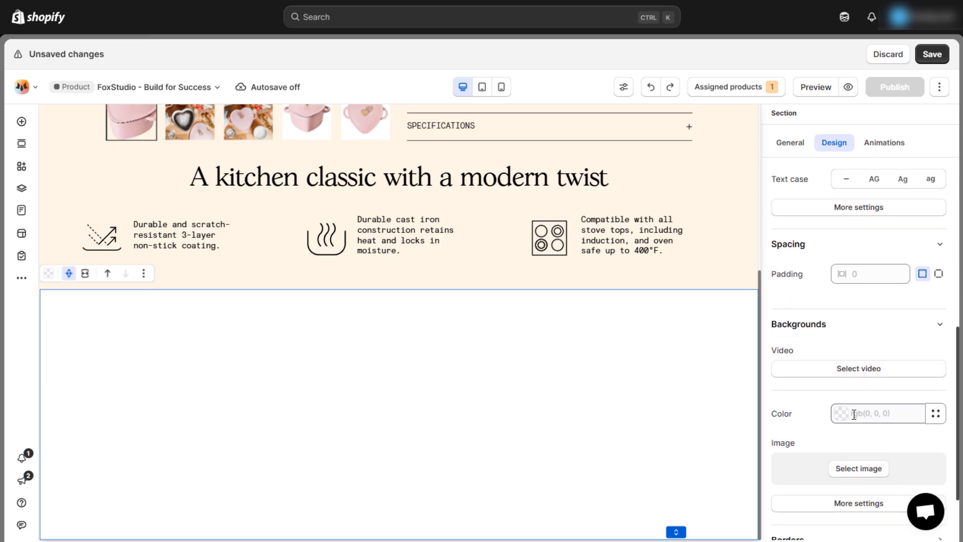
pyautogui.click(851, 414)
pyautogui.hotkey('ctrl', 'v')
pyautogui.click(498, 386)
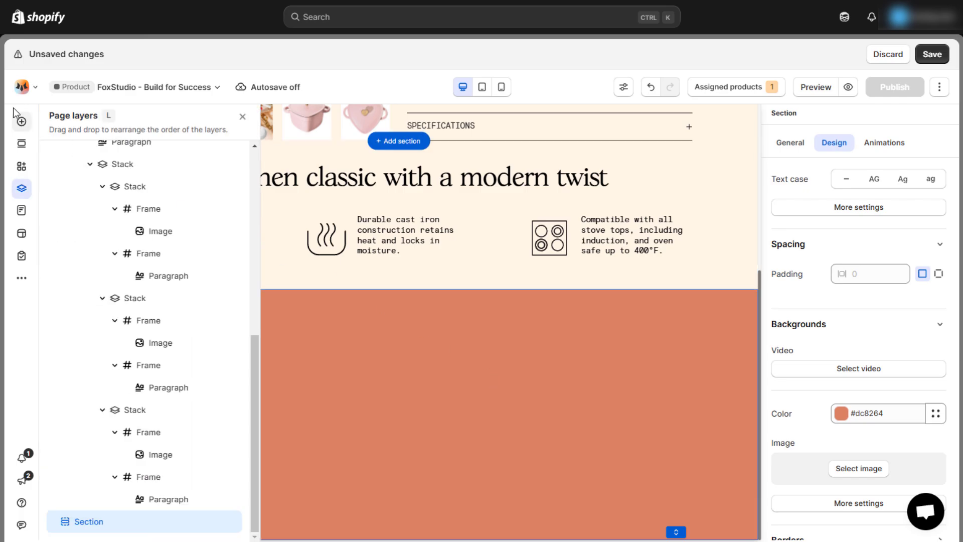
pyautogui.click(22, 122)
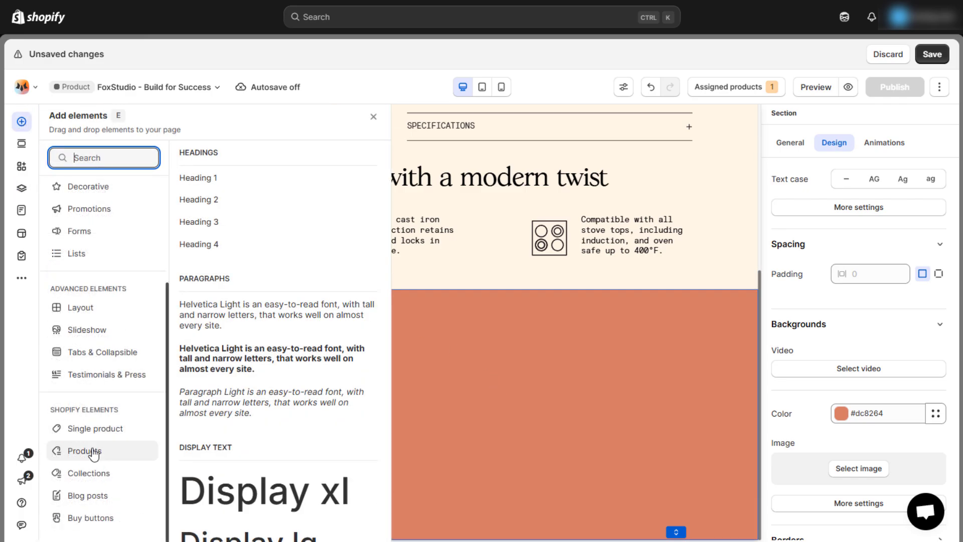
# - Drag the second Products template into the coral section and retitle it 'Complete the family'
pyautogui.click(91, 451)
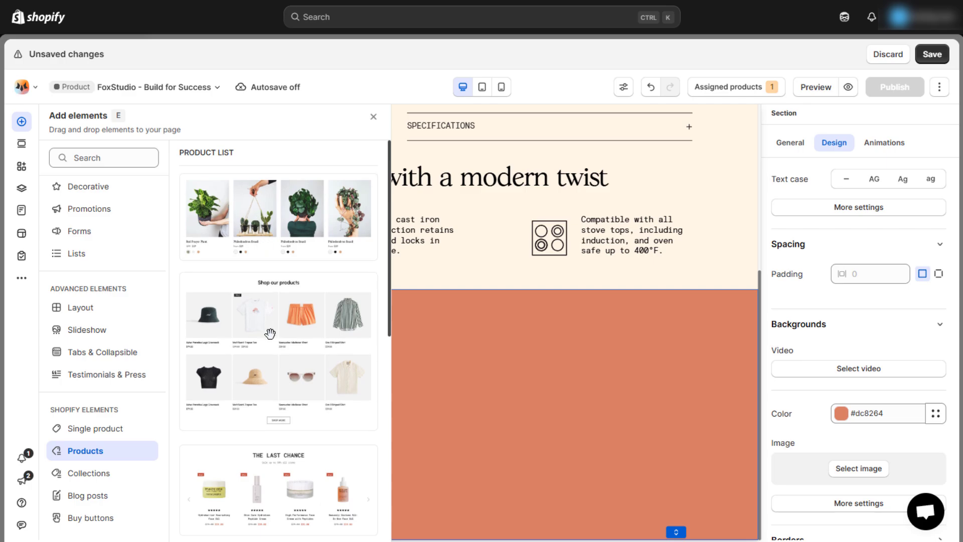
pyautogui.moveTo(273, 333); pyautogui.dragTo(407, 372)
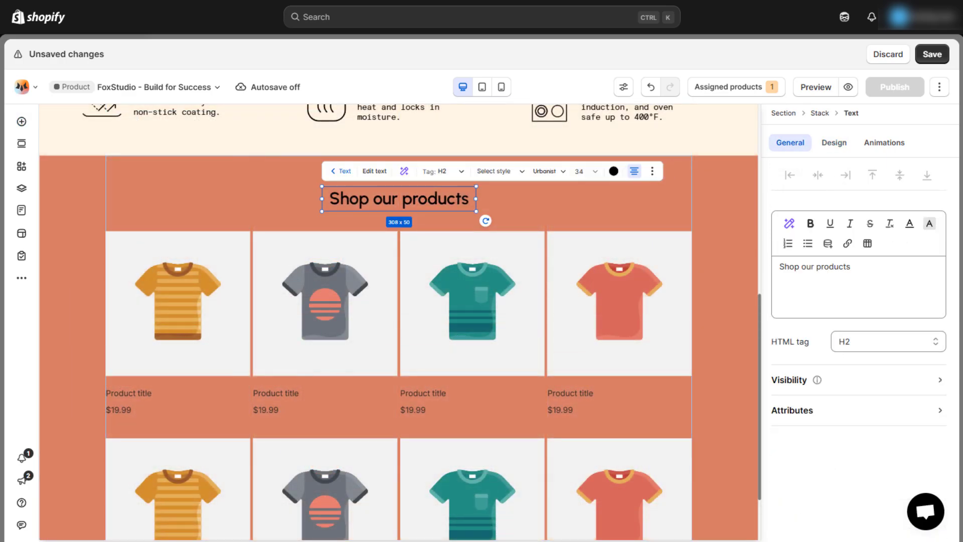
pyautogui.hotkey('ctrl', 'a')
pyautogui.hotkey('ctrl', 'v')
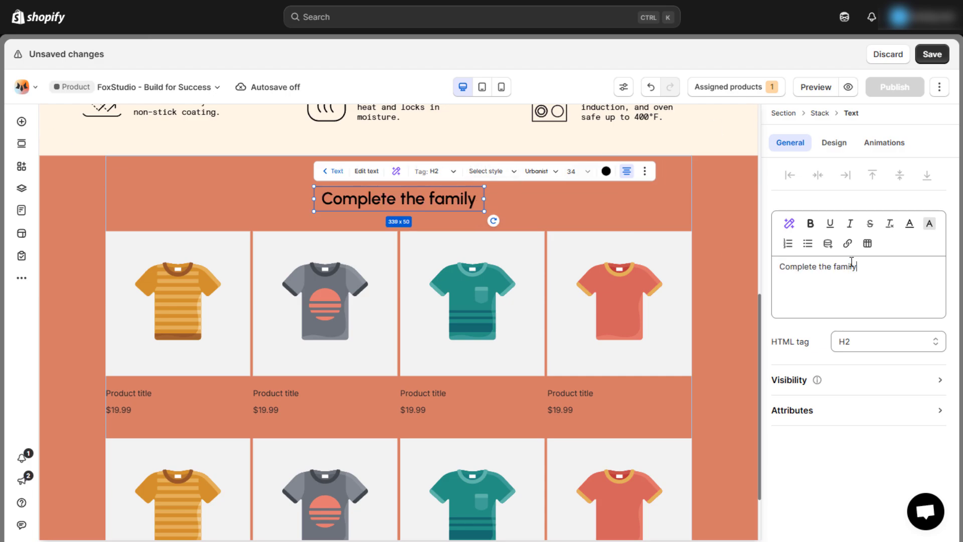
# - Style the heading white, 40 px, in the Gascogne-Regular-Regular font
pyautogui.click(835, 144)
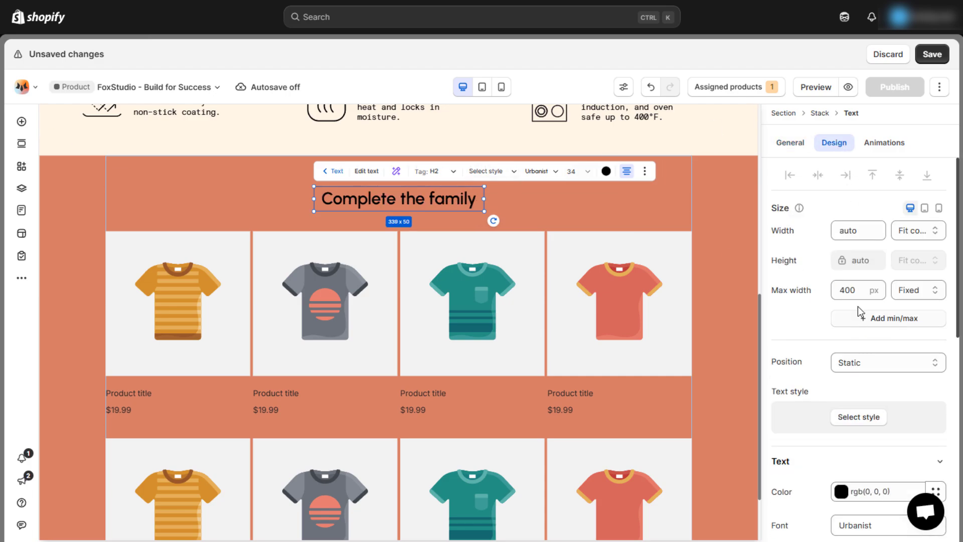
pyautogui.scroll(-5, 858, 293)
pyautogui.click(839, 245)
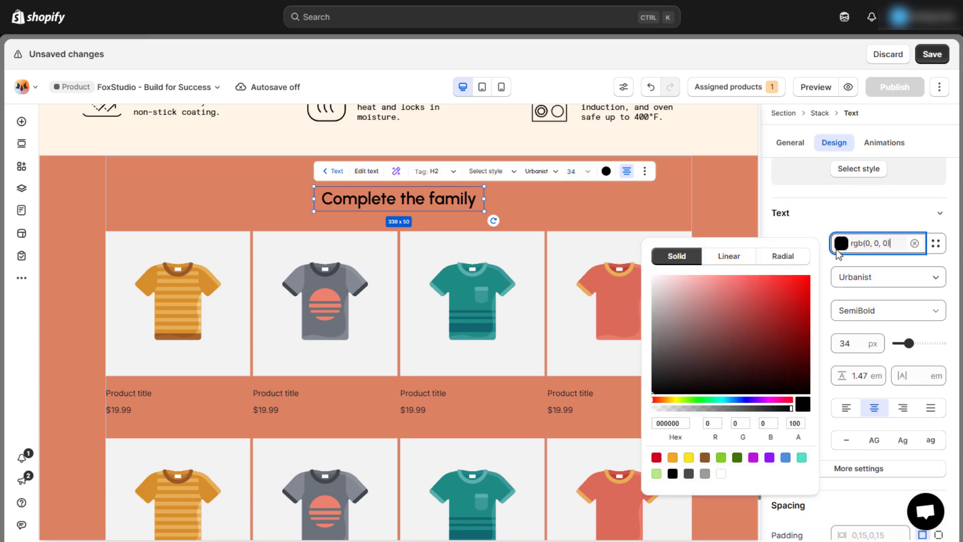
pyautogui.click(721, 474)
pyautogui.click(824, 222)
pyautogui.click(848, 343)
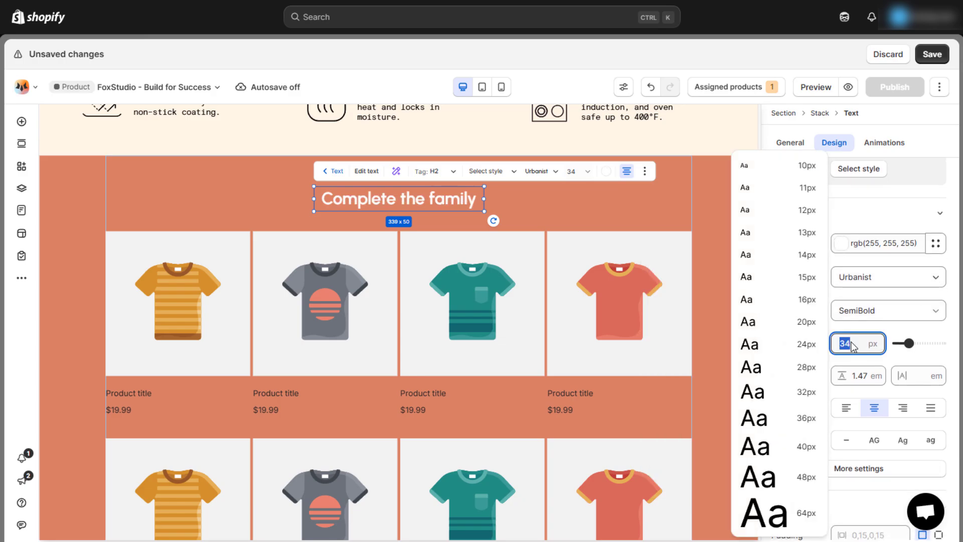
pyautogui.write('40')
pyautogui.click(874, 279)
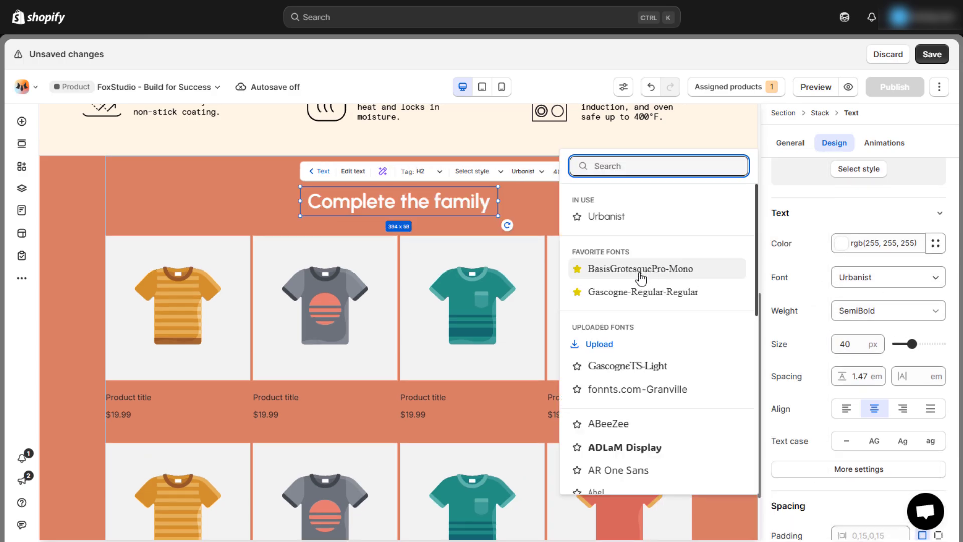
pyautogui.click(627, 288)
pyautogui.click(586, 206)
pyautogui.click(540, 422)
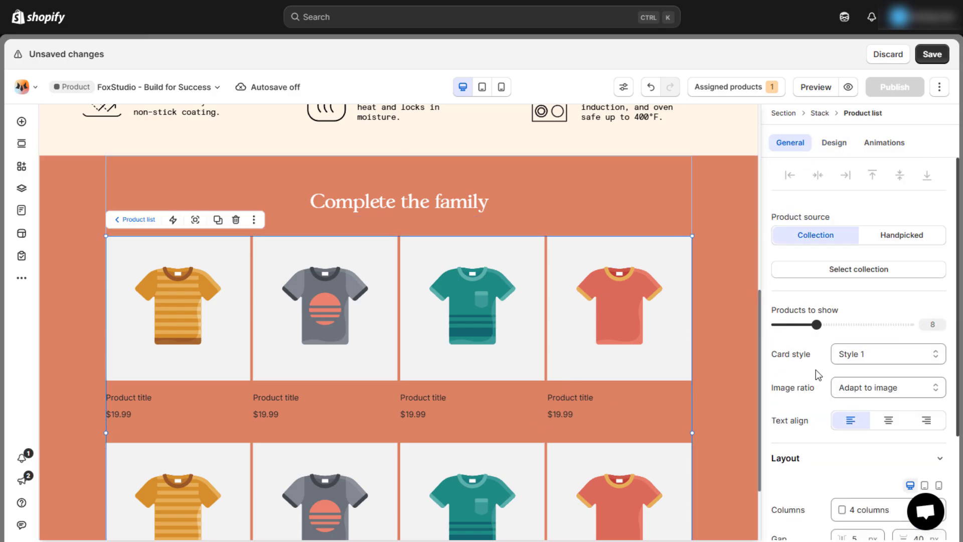
# - Feed the product list from the Complete the family collection
pyautogui.click(856, 275)
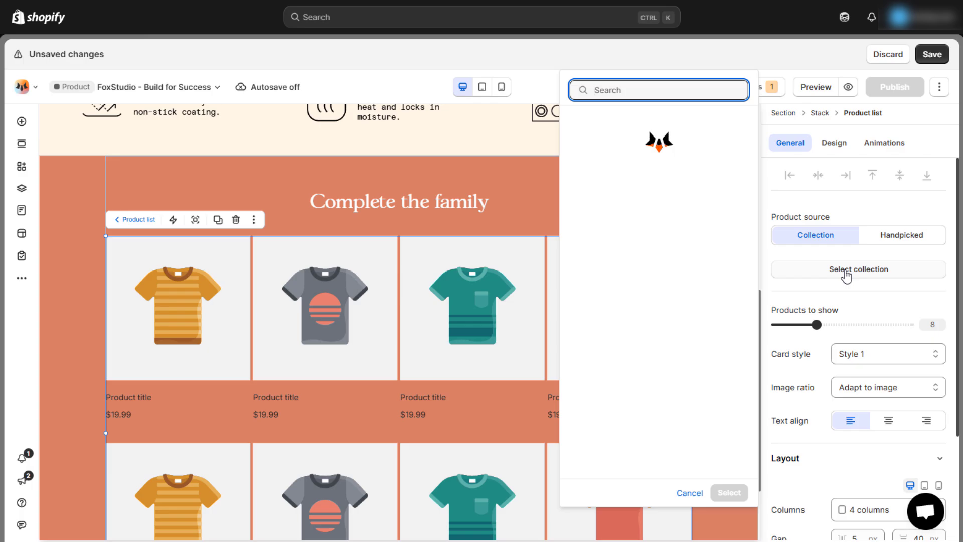
pyautogui.click(686, 166)
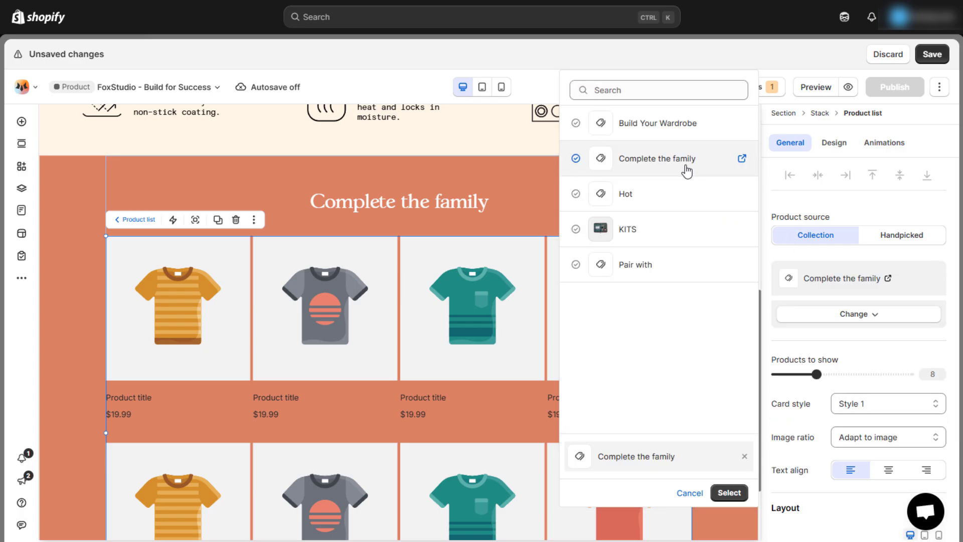
pyautogui.click(731, 493)
pyautogui.scroll(2, 617, 389)
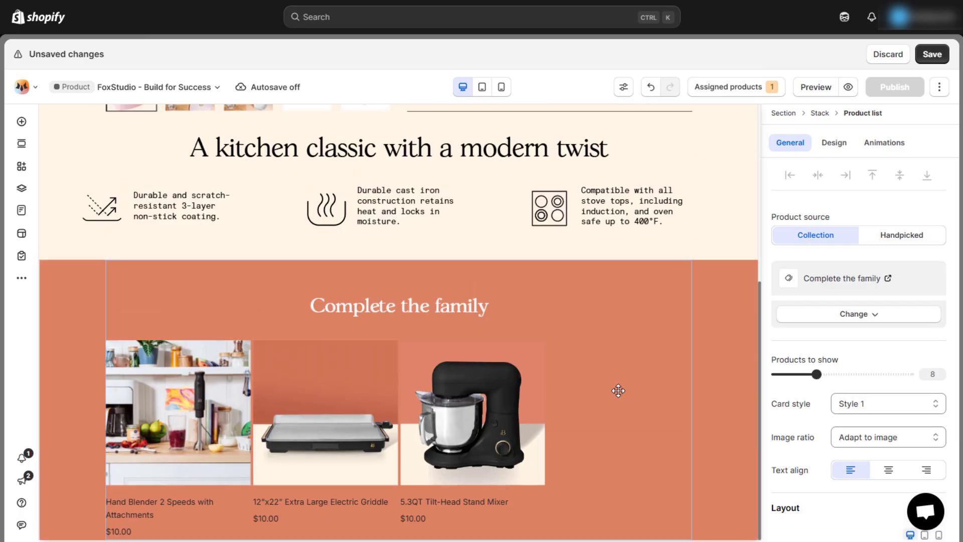
pyautogui.scroll(-3, 842, 401)
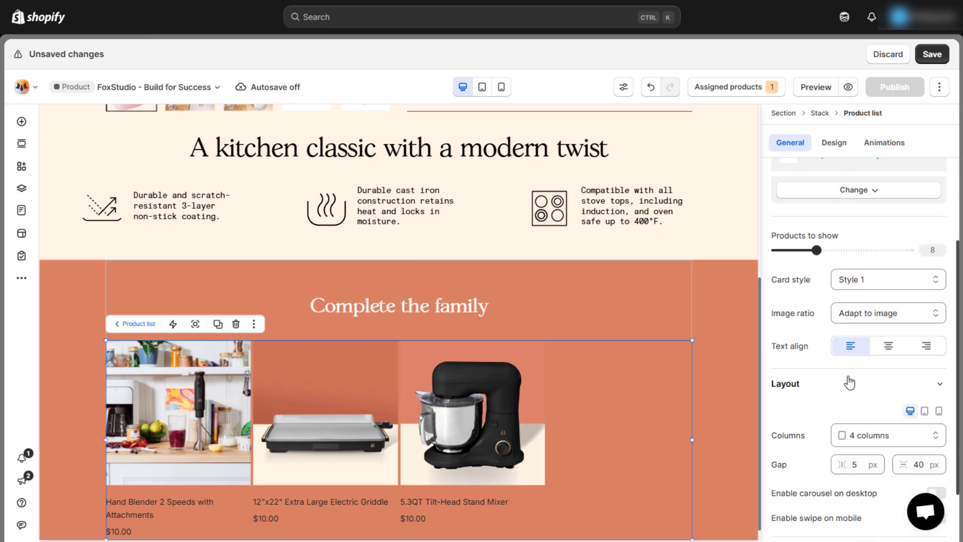
pyautogui.scroll(-1, 853, 387)
# - Lay the product list out in 3 columns
pyautogui.click(859, 374)
pyautogui.click(858, 144)
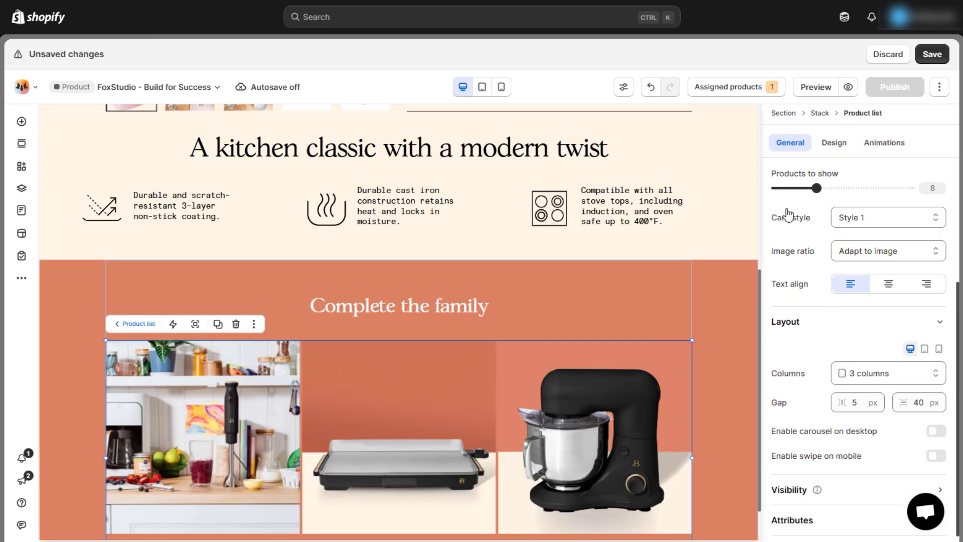
pyautogui.scroll(-1, 655, 404)
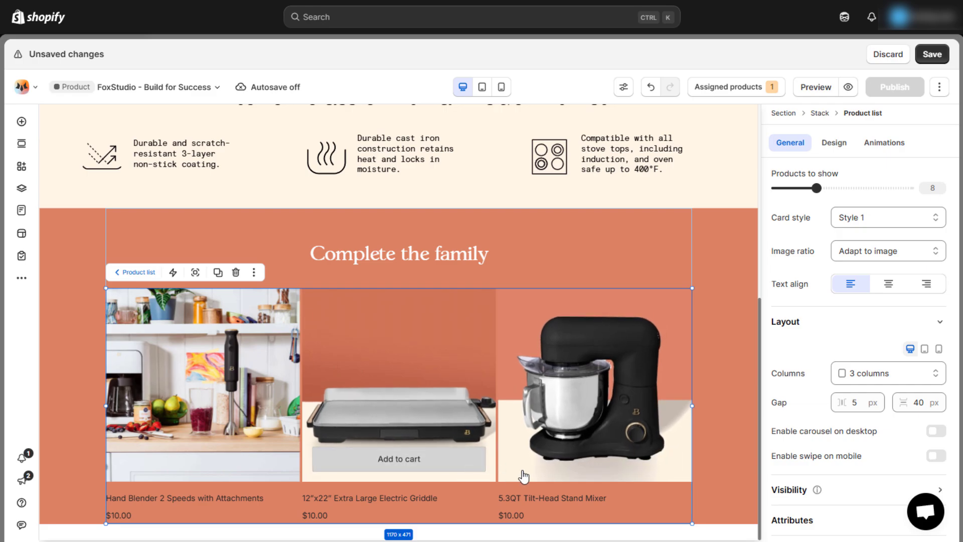
pyautogui.click(744, 467)
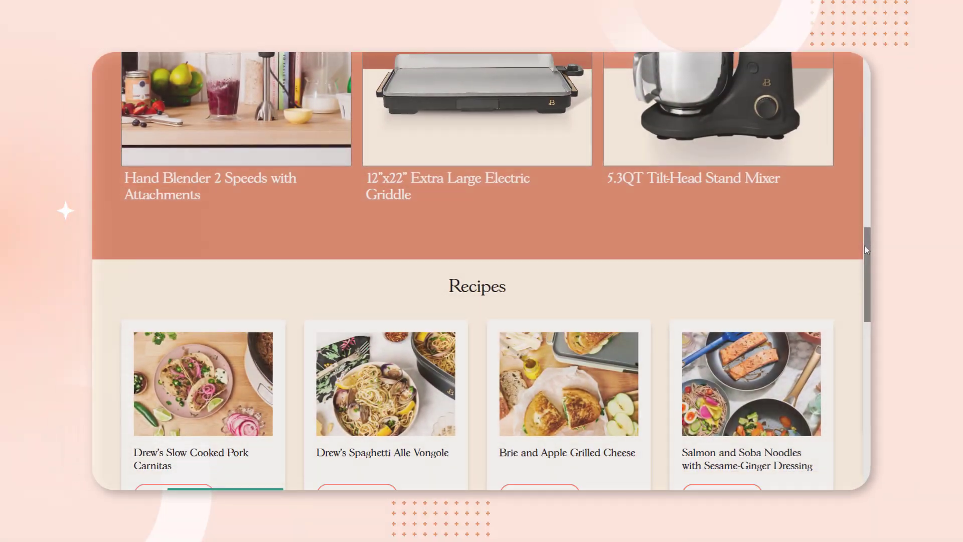
pyautogui.moveTo(866, 250); pyautogui.dragTo(853, 277)
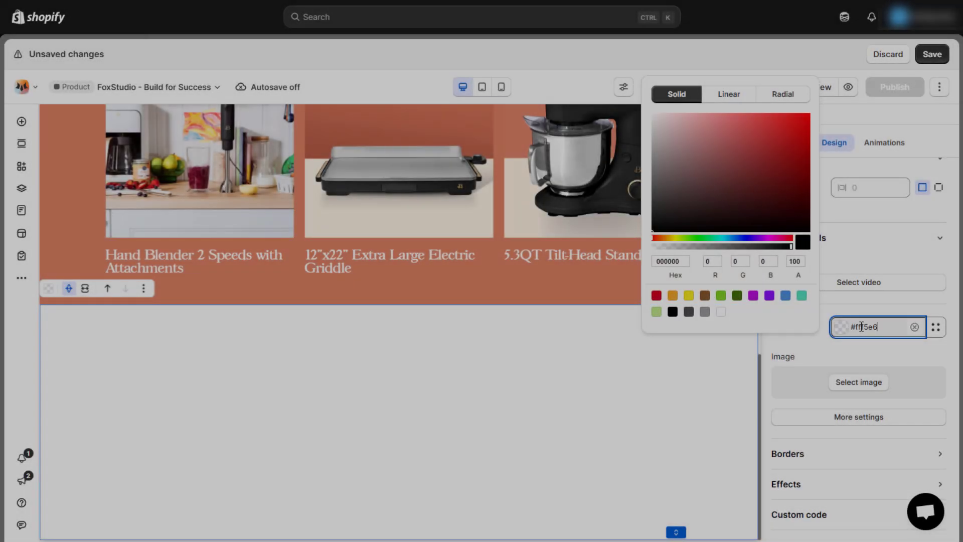
# - Give the new section a #fff5e6 cream background and place a 4-column Layout grid in it
pyautogui.click(606, 381)
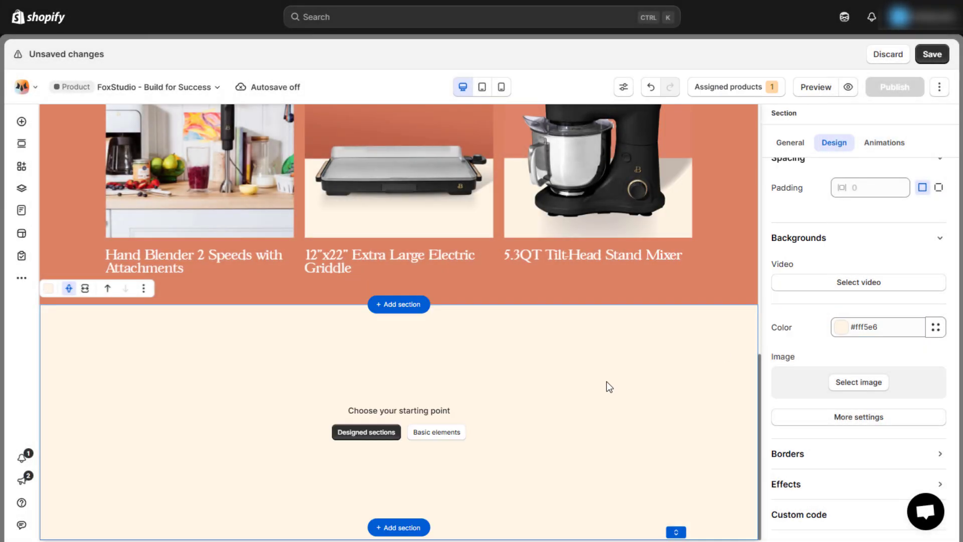
pyautogui.click(431, 437)
pyautogui.moveTo(238, 278); pyautogui.dragTo(406, 404)
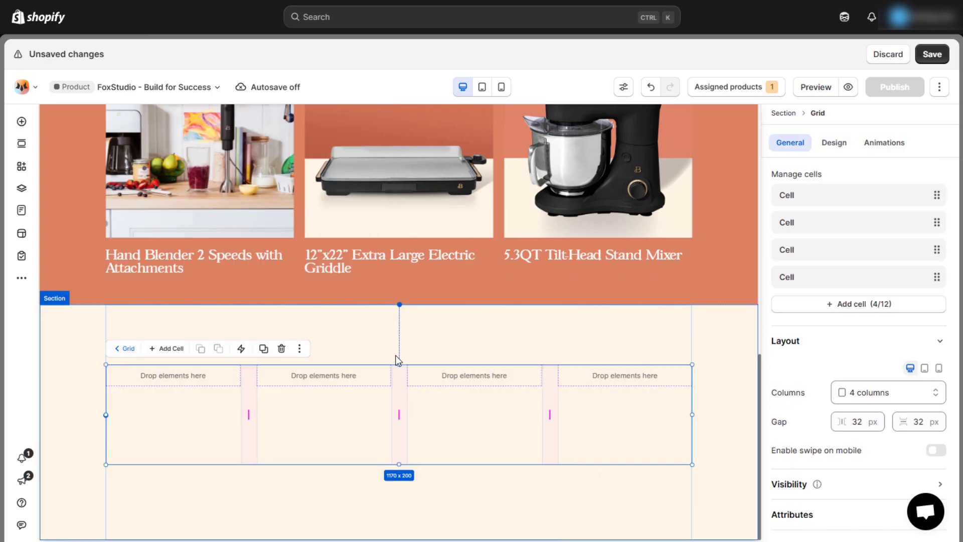
pyautogui.click(166, 381)
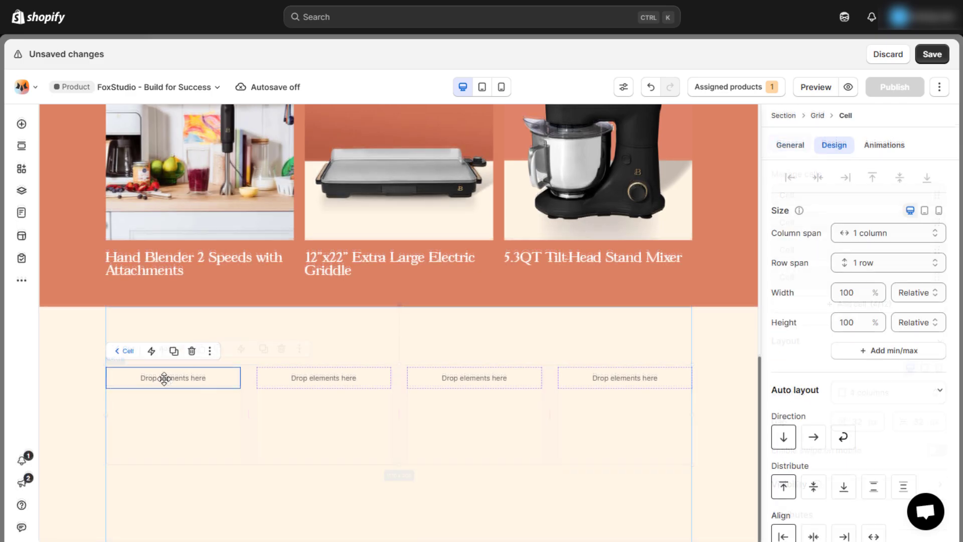
pyautogui.click(29, 125)
# - Add an image, a heading and a Shop Now button to the grid's first cell
pyautogui.click(79, 314)
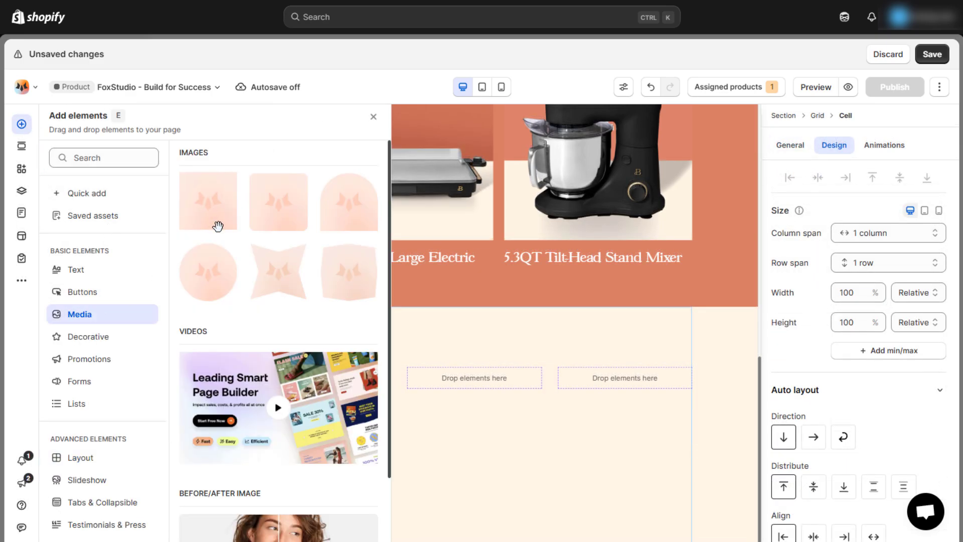
pyautogui.moveTo(215, 221); pyautogui.dragTo(201, 417)
pyautogui.rightClick(201, 417)
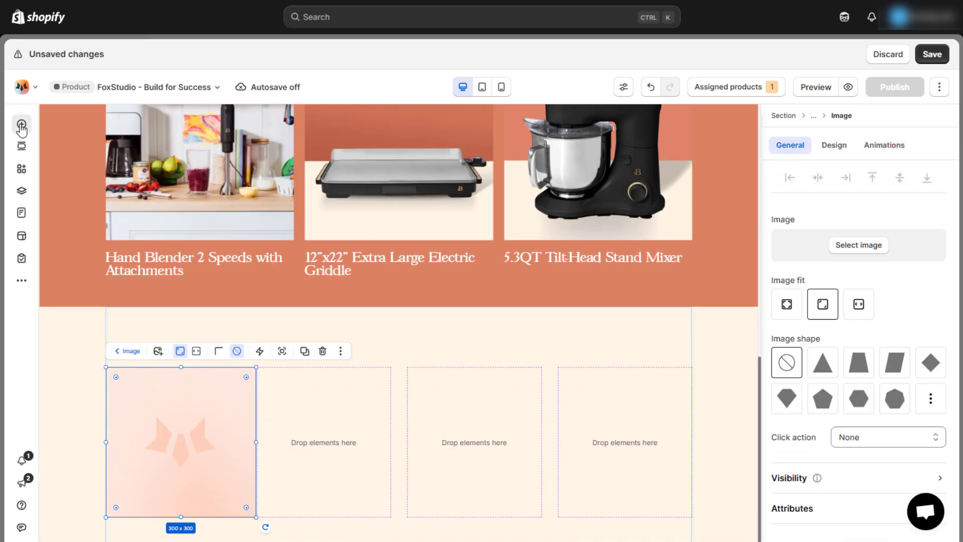
pyautogui.click(21, 124)
pyautogui.click(117, 275)
pyautogui.moveTo(200, 197); pyautogui.dragTo(200, 467)
pyautogui.click(21, 124)
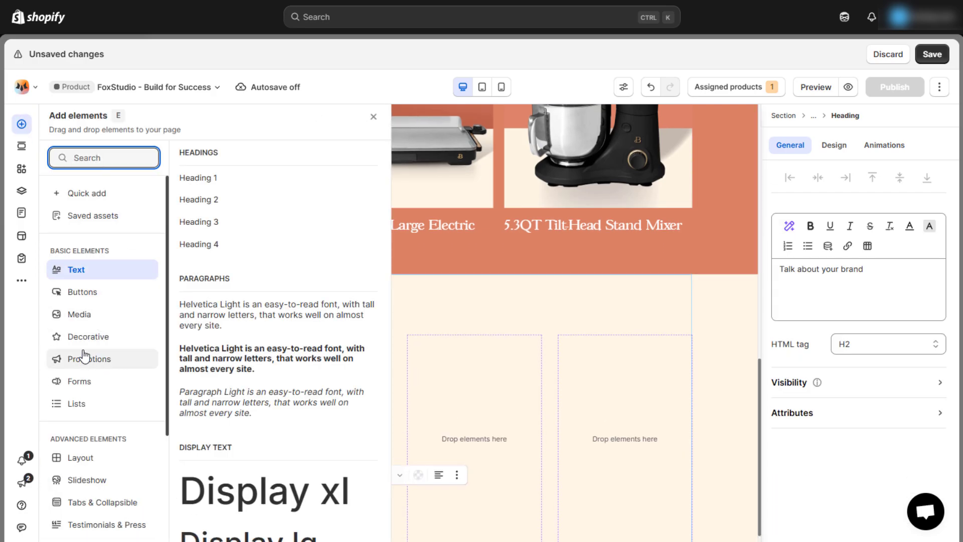
pyautogui.click(83, 291)
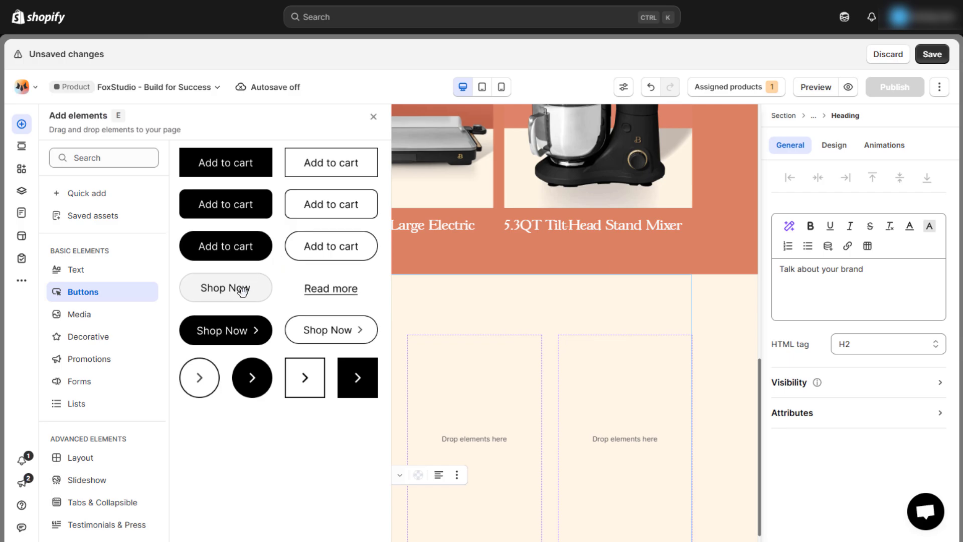
pyautogui.moveTo(242, 290); pyautogui.dragTo(153, 527)
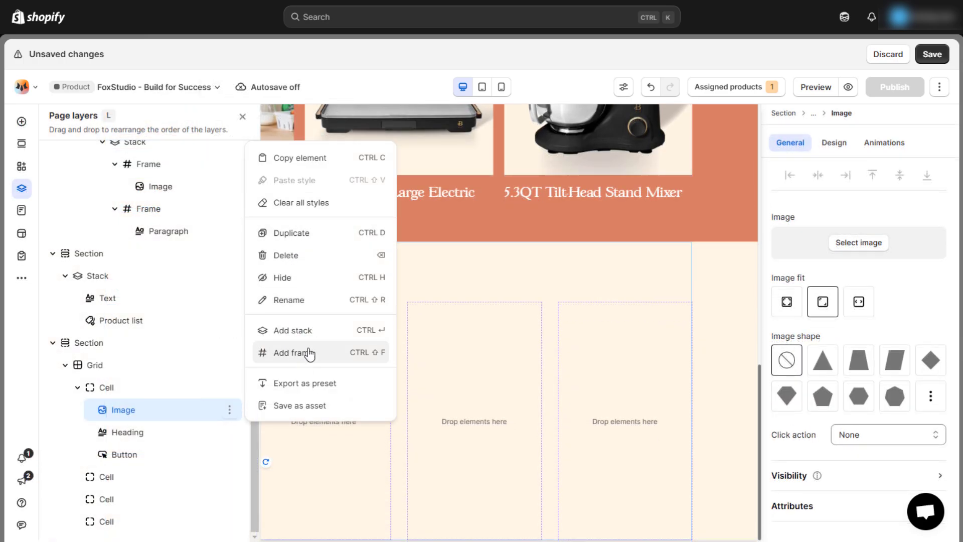
# - Wrap the image in a new stack and move the heading and button into it
pyautogui.click(301, 331)
pyautogui.moveTo(169, 457); pyautogui.dragTo(118, 448)
pyautogui.click(108, 392)
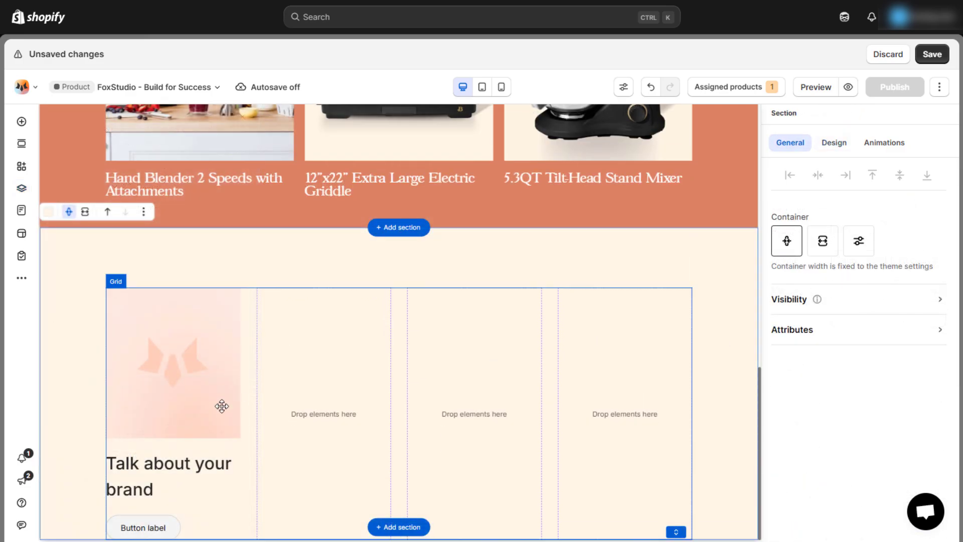
pyautogui.click(221, 405)
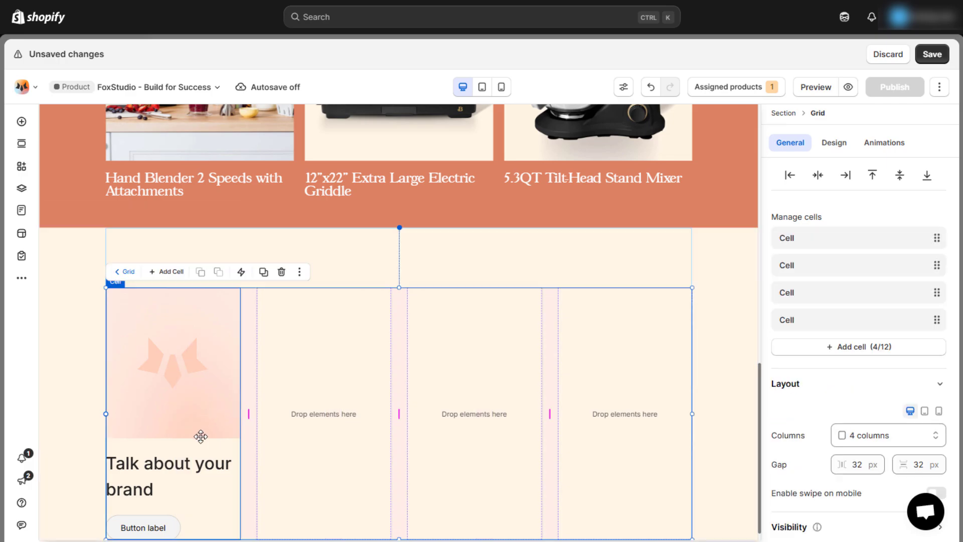
# - Set the 'Talk about your brand' heading width to Fit content
pyautogui.click(186, 467)
pyautogui.click(177, 470)
pyautogui.click(176, 470)
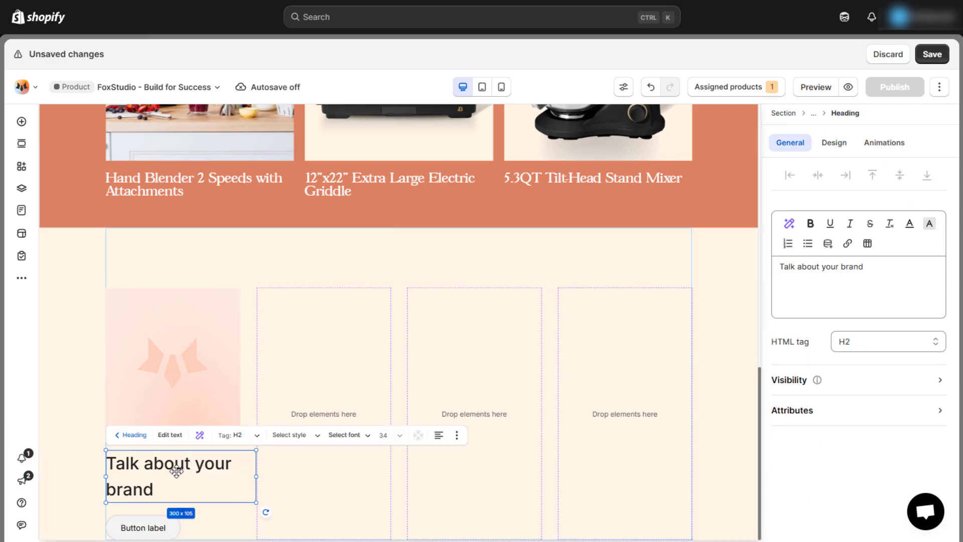
pyautogui.click(834, 144)
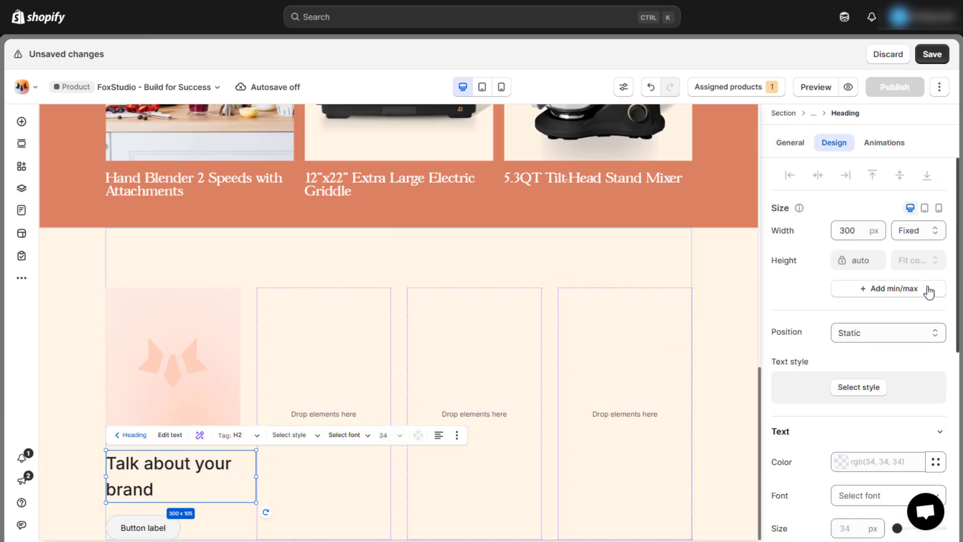
pyautogui.click(919, 236)
pyautogui.click(913, 280)
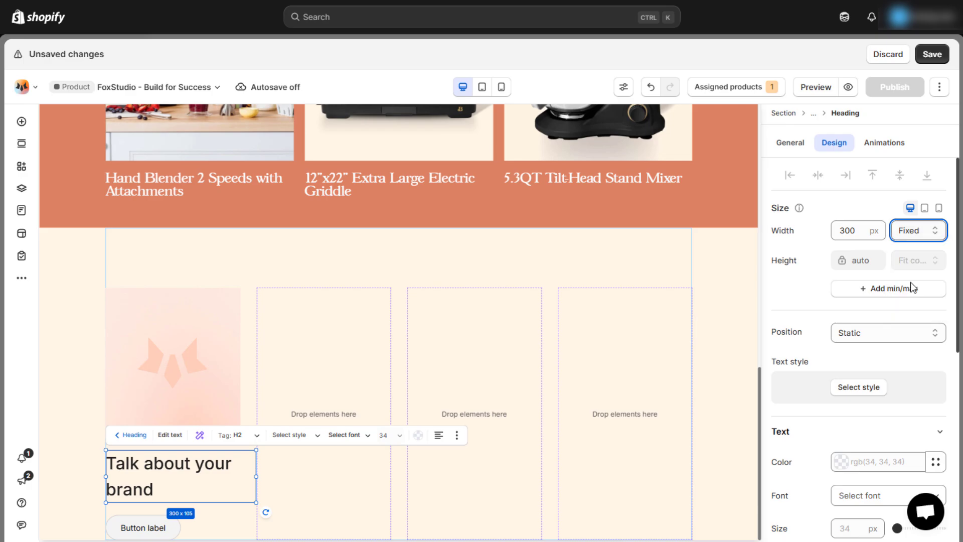
pyautogui.click(191, 528)
pyautogui.click(193, 530)
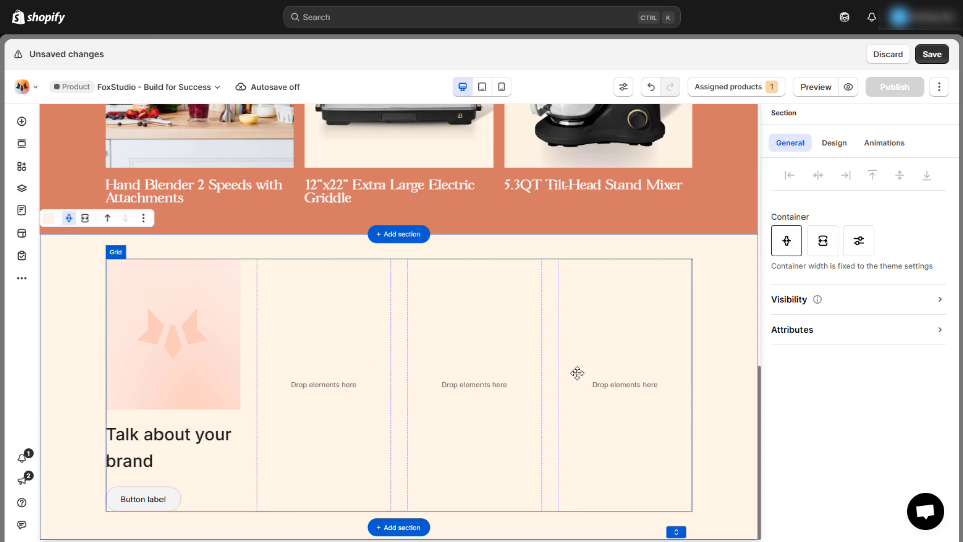
# - Give the first cell a white background and 25 px padding
pyautogui.press('l')
pyautogui.click(122, 388)
pyautogui.click(834, 143)
pyautogui.click(800, 426)
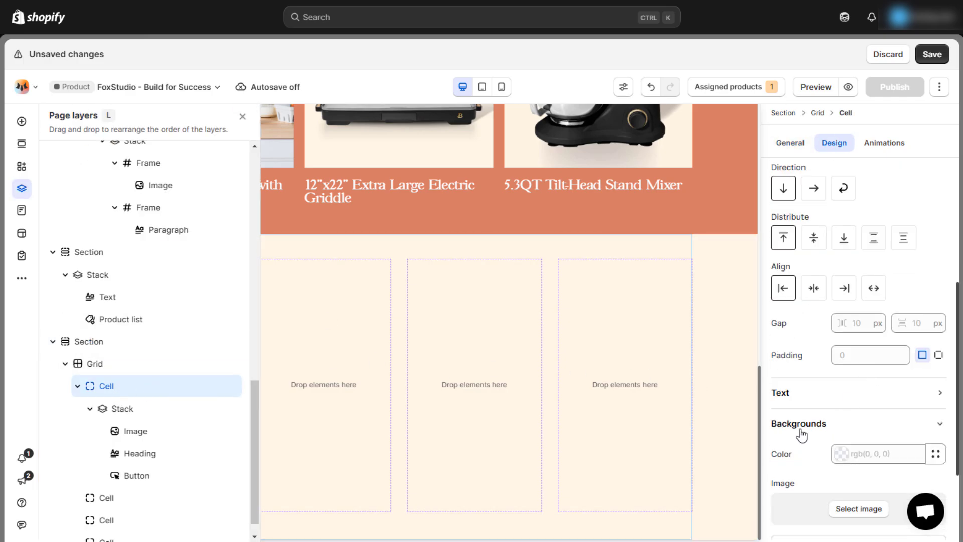
pyautogui.click(842, 454)
pyautogui.click(721, 436)
pyautogui.click(871, 422)
pyautogui.scroll(-3, 848, 404)
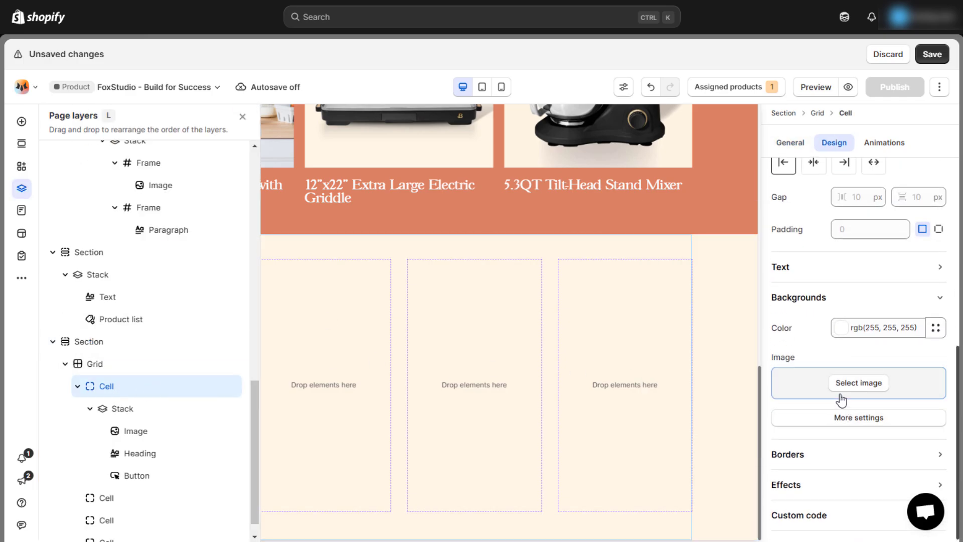
pyautogui.scroll(2, 845, 362)
pyautogui.click(851, 298)
pyautogui.press('Return')
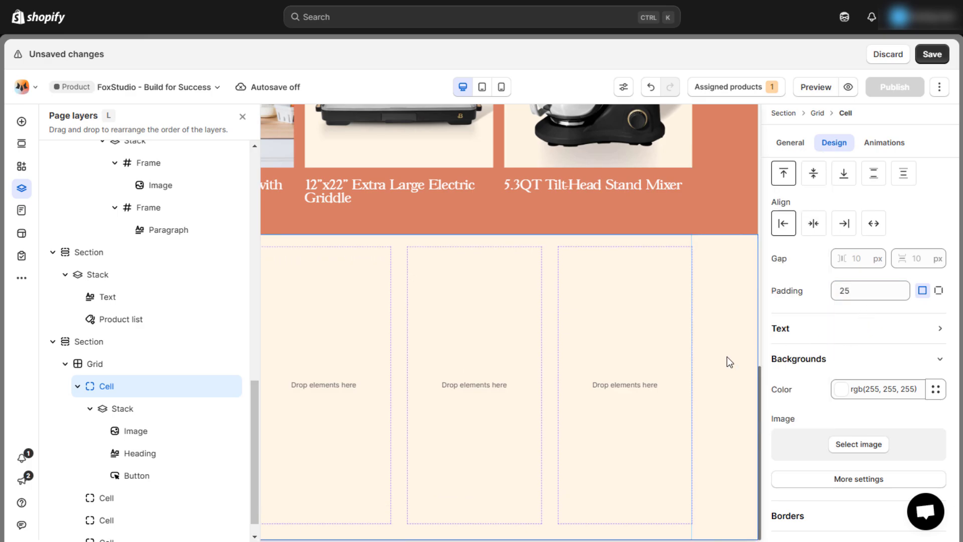
pyautogui.click(727, 356)
pyautogui.doubleClick(178, 344)
# - Replace the first card's placeholder image with the tacos photo, cropped to landscape
pyautogui.click(178, 343)
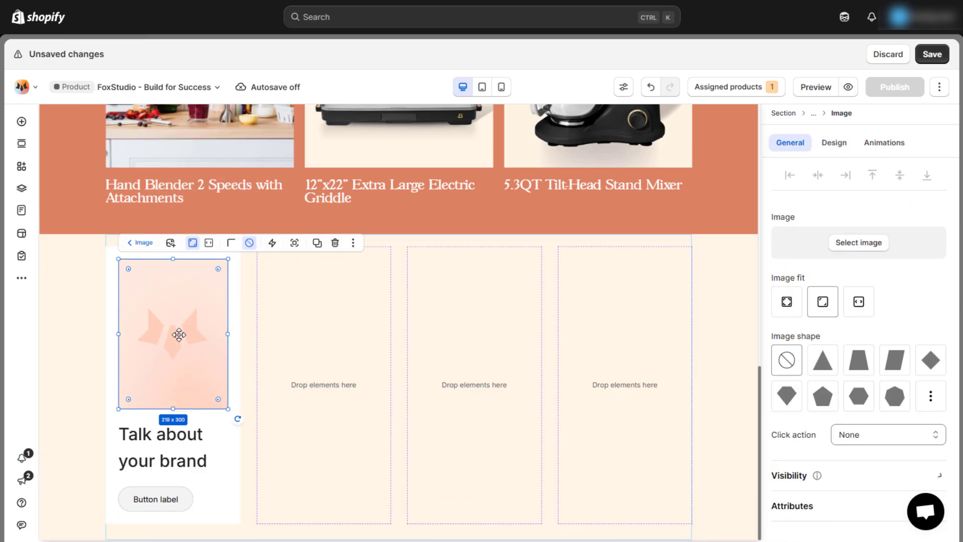
pyautogui.click(849, 249)
pyautogui.click(301, 348)
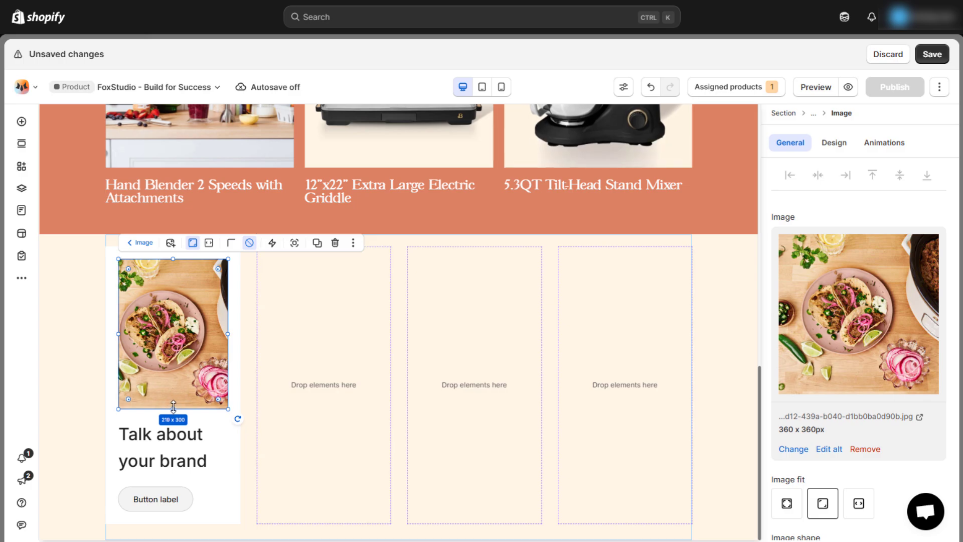
pyautogui.moveTo(173, 409); pyautogui.dragTo(229, 334)
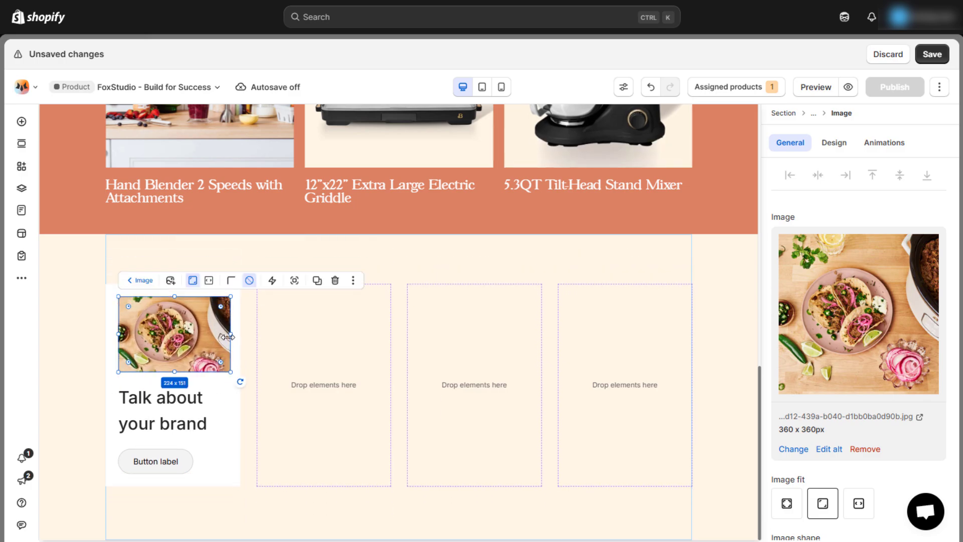
# - Retitle the heading Drew's Slow Cooked Pork Carnitas in 20 px Gascogne-Regular
pyautogui.click(224, 410)
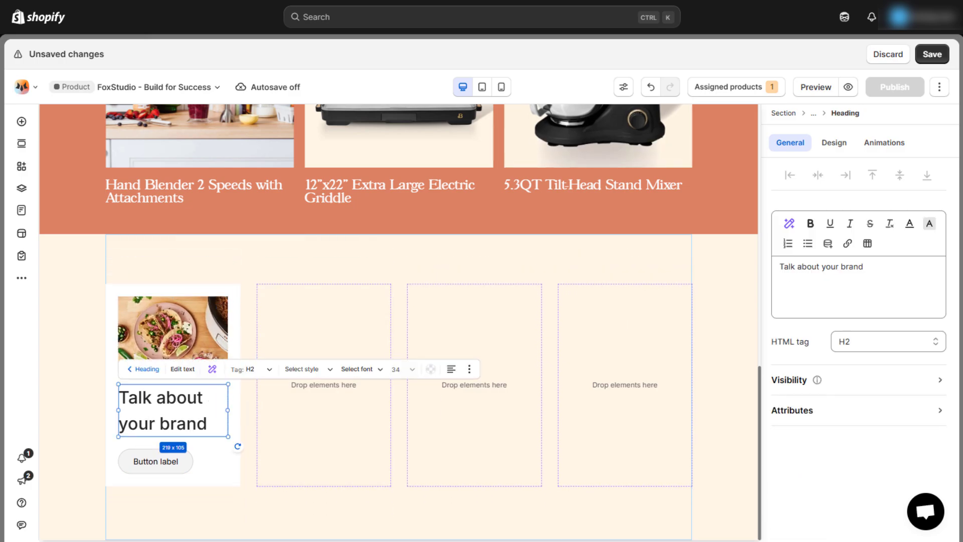
pyautogui.tripleClick(853, 266)
pyautogui.write("Drew's Slow Cooked Pork Carnitas")
pyautogui.click(833, 144)
pyautogui.scroll(-3, 859, 378)
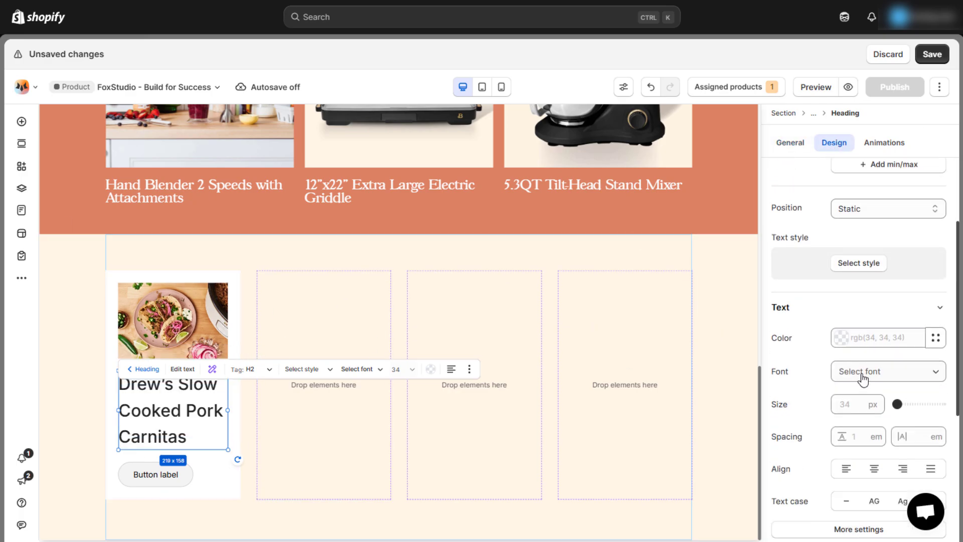
pyautogui.click(858, 404)
pyautogui.write('20')
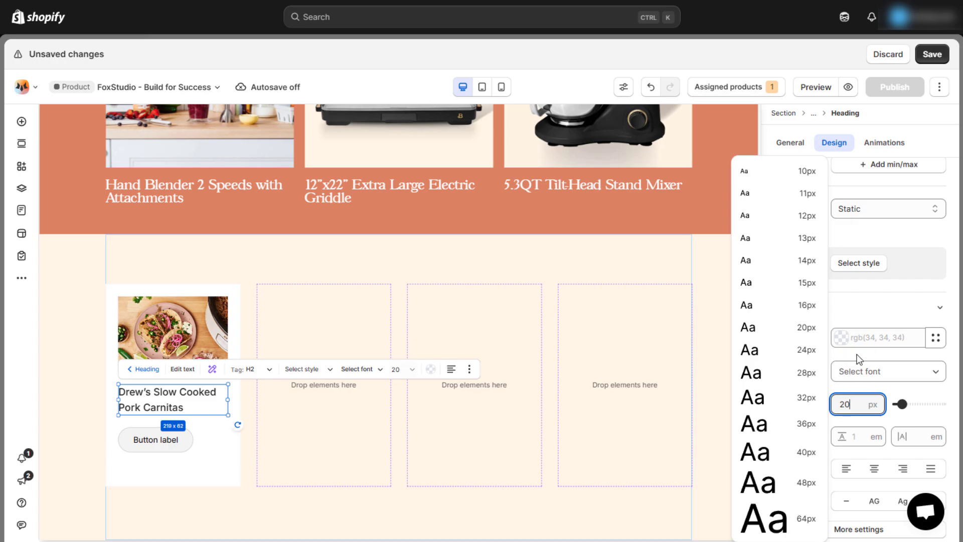
pyautogui.click(863, 371)
pyautogui.click(863, 371)
pyautogui.click(625, 289)
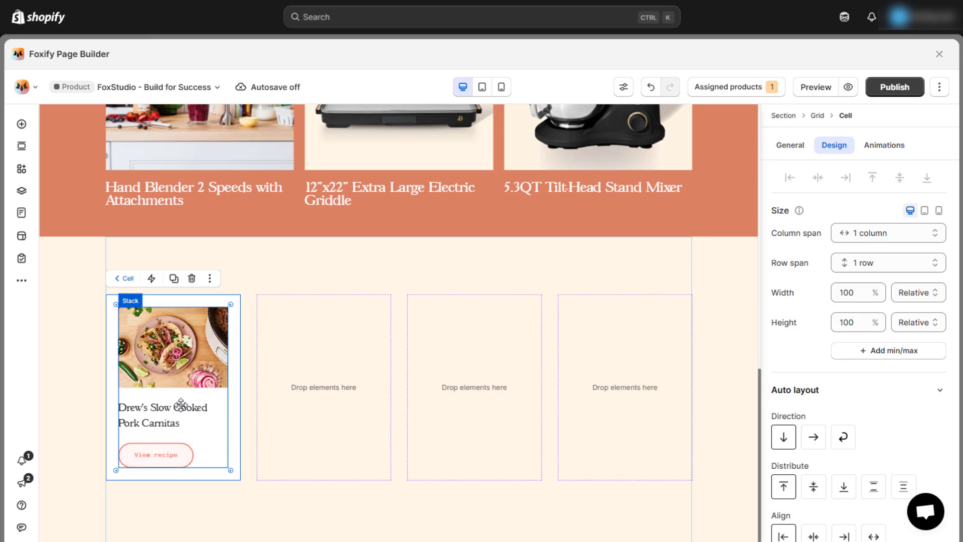
# - Duplicate the first recipe card cell from the Page layers menu to fill the grid
pyautogui.press('l')
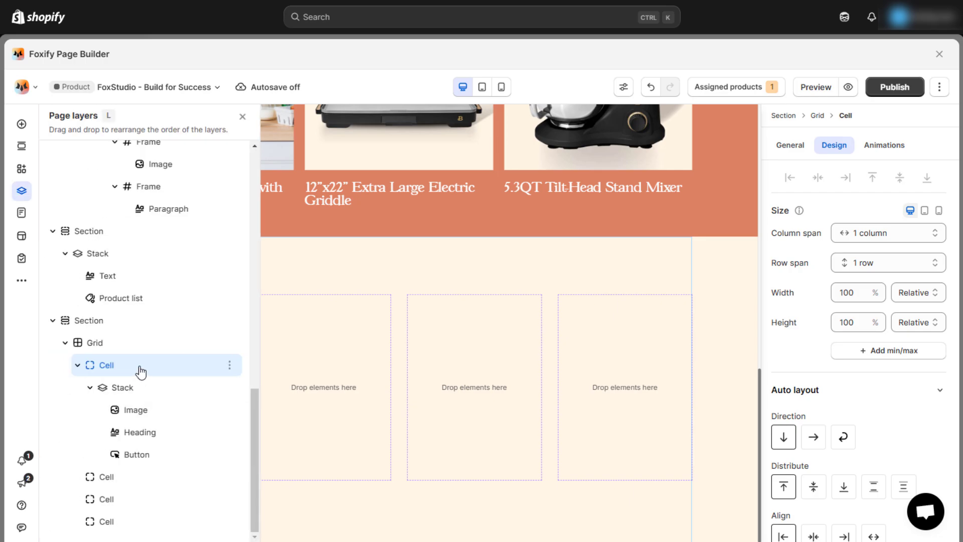
pyautogui.click(230, 365)
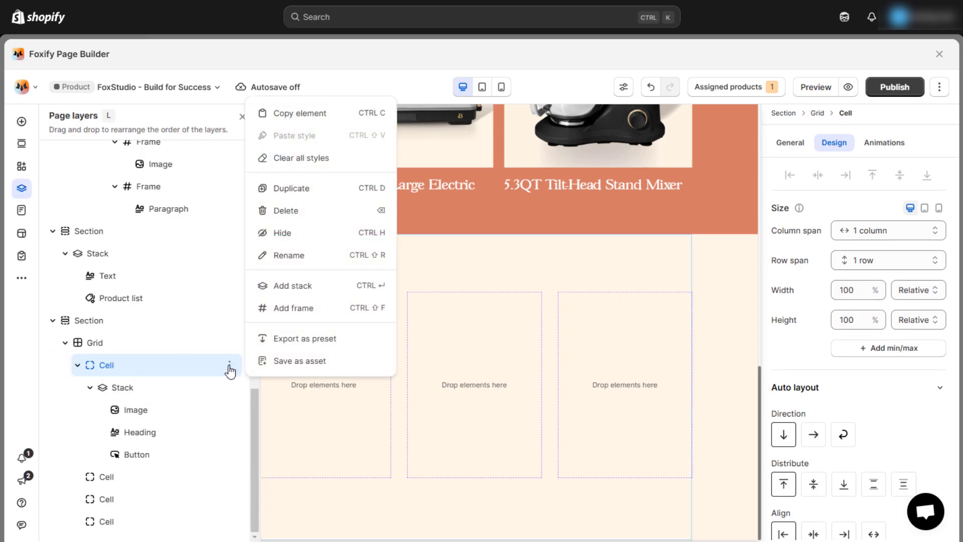
pyautogui.click(301, 190)
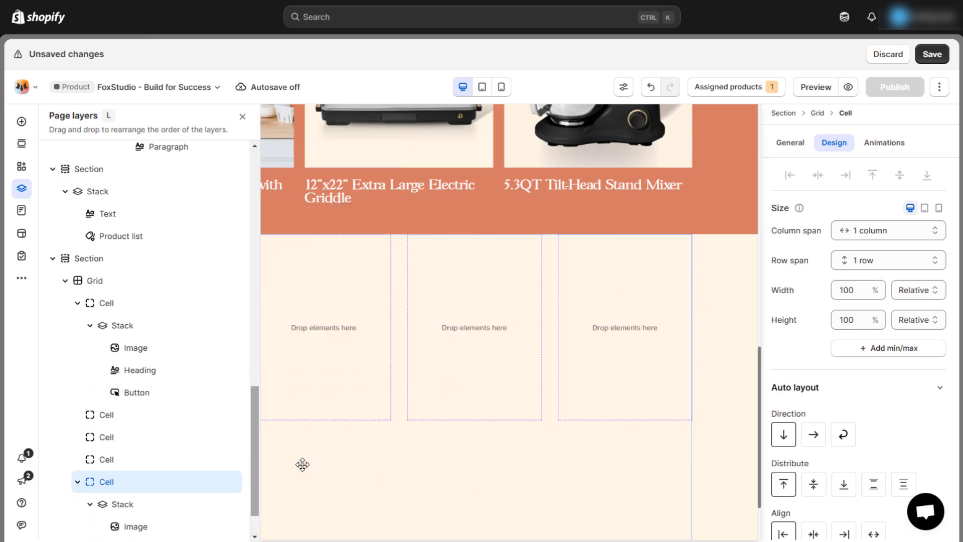
pyautogui.click(347, 468)
pyautogui.scroll(-2, 336, 467)
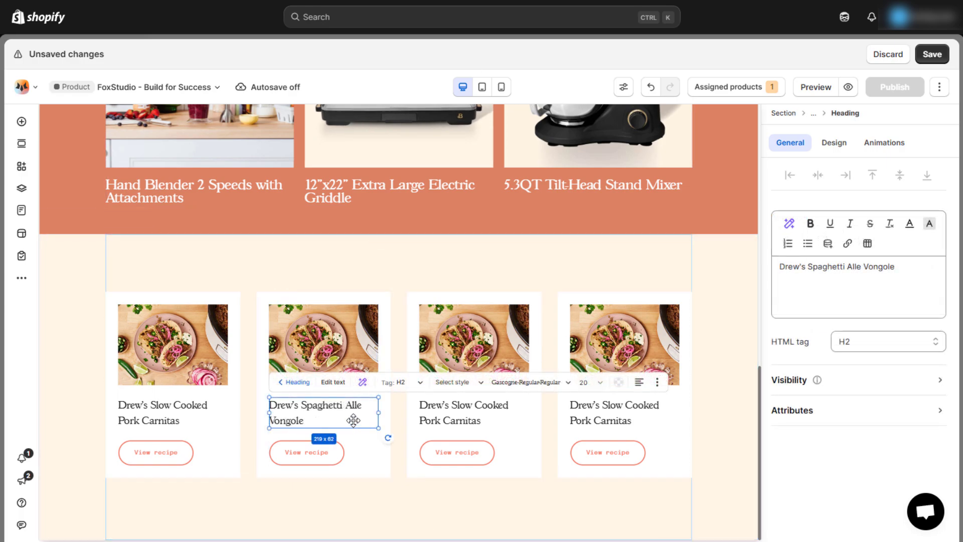
# - Swap the second card's photo for the spaghetti image
pyautogui.click(344, 350)
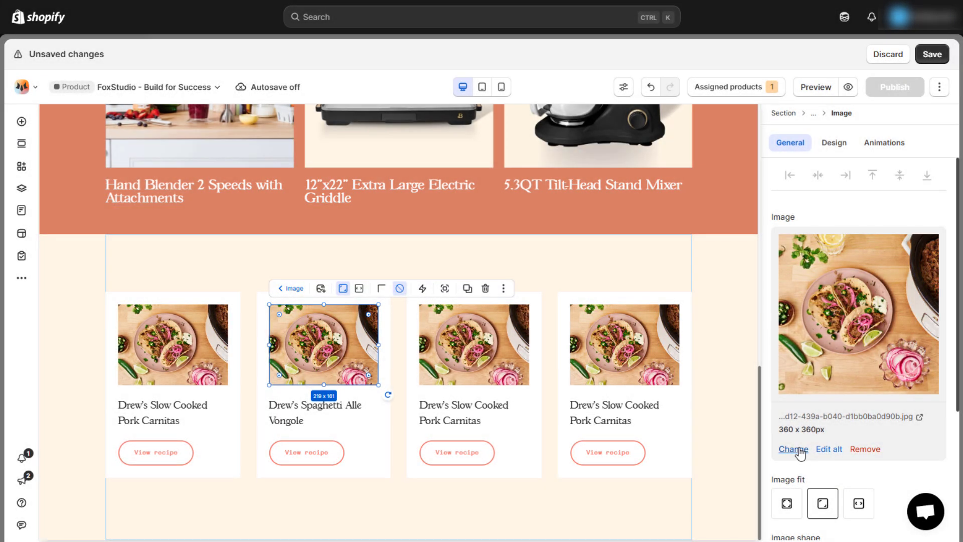
pyautogui.click(797, 449)
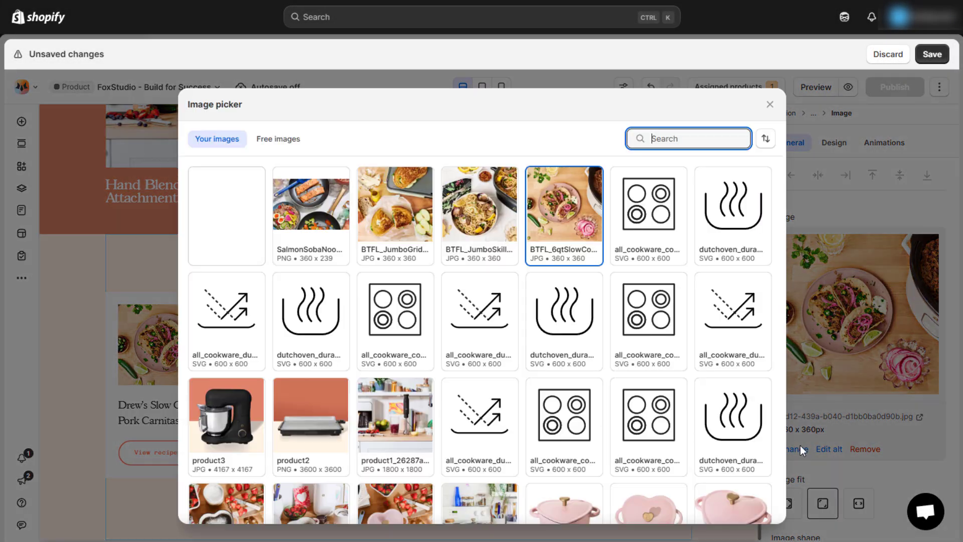
pyautogui.click(478, 211)
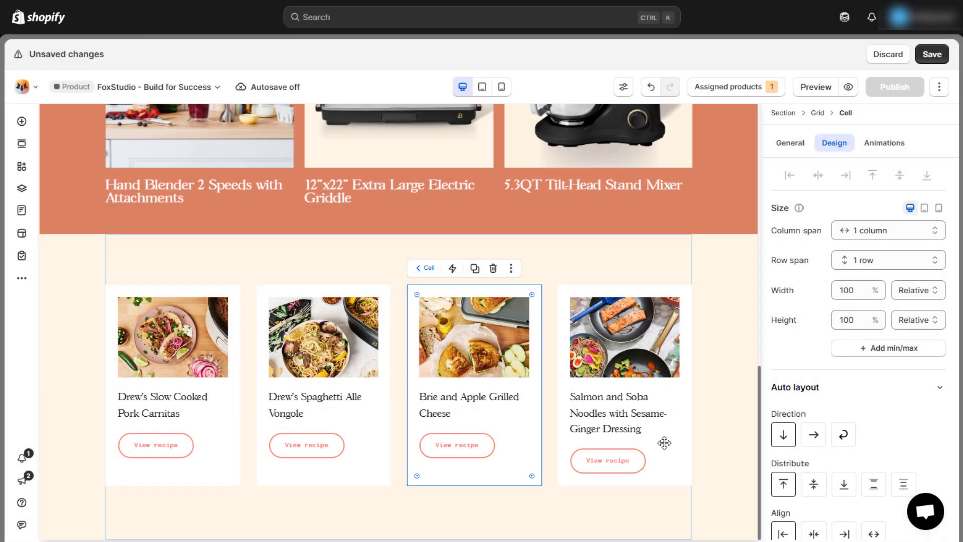
pyautogui.click(665, 443)
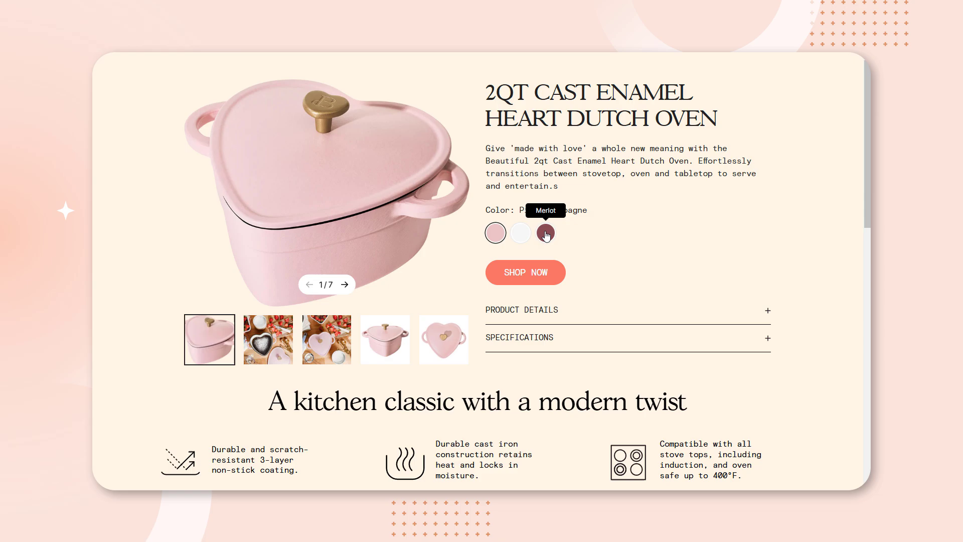
# - Expand Product Details on the live page and scroll through the features, product list and recipe cards
pyautogui.click(765, 311)
pyautogui.scroll(-5, 561, 193)
pyautogui.scroll(-5, 560, 193)
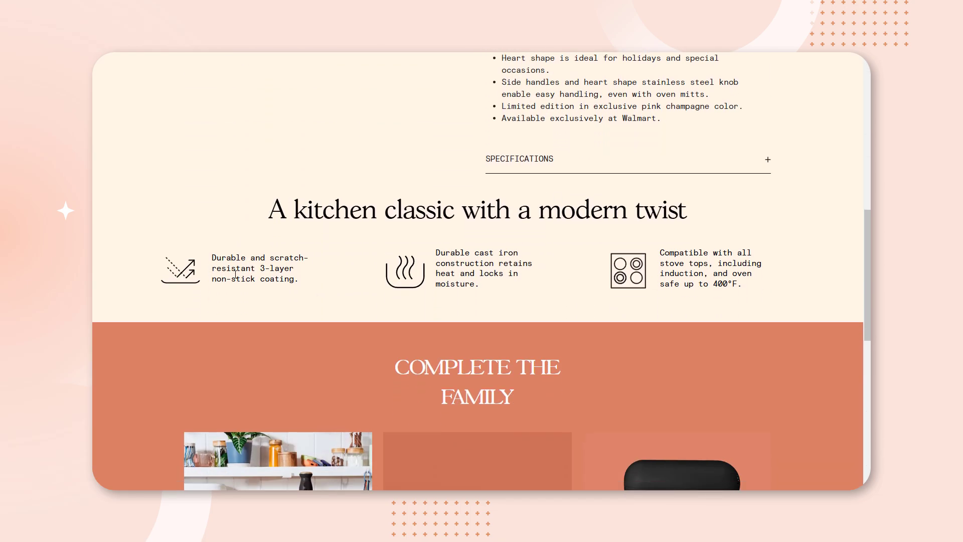
pyautogui.scroll(-6, 808, 243)
pyautogui.scroll(1, 810, 245)
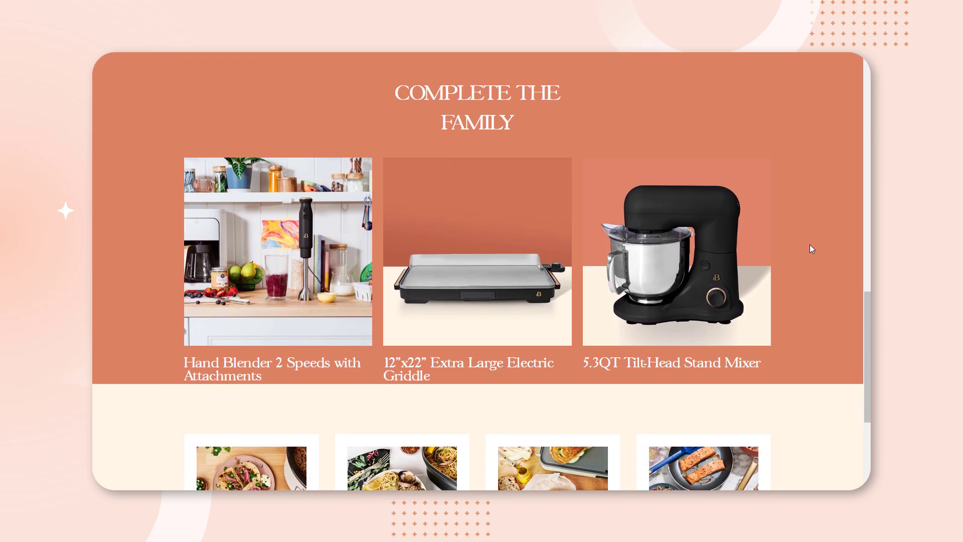
pyautogui.scroll(-4, 810, 246)
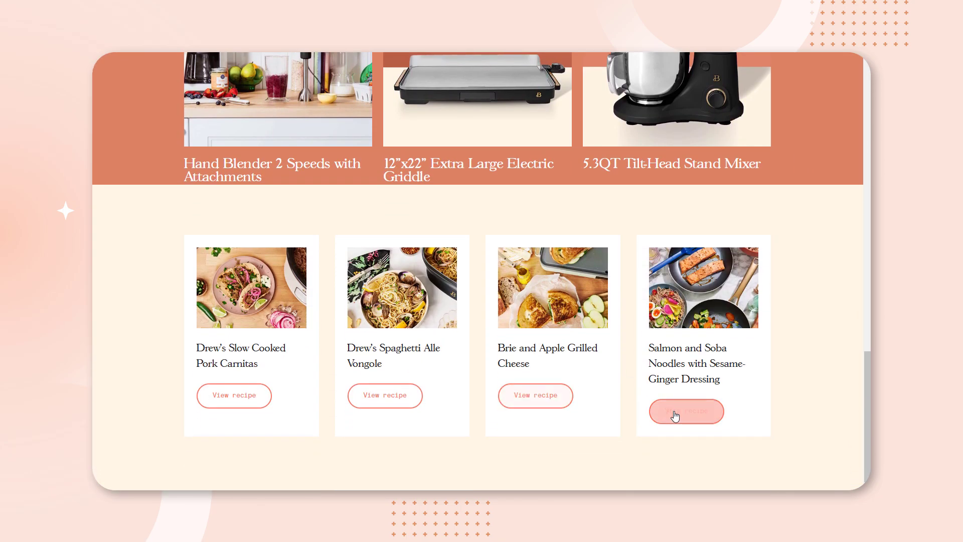